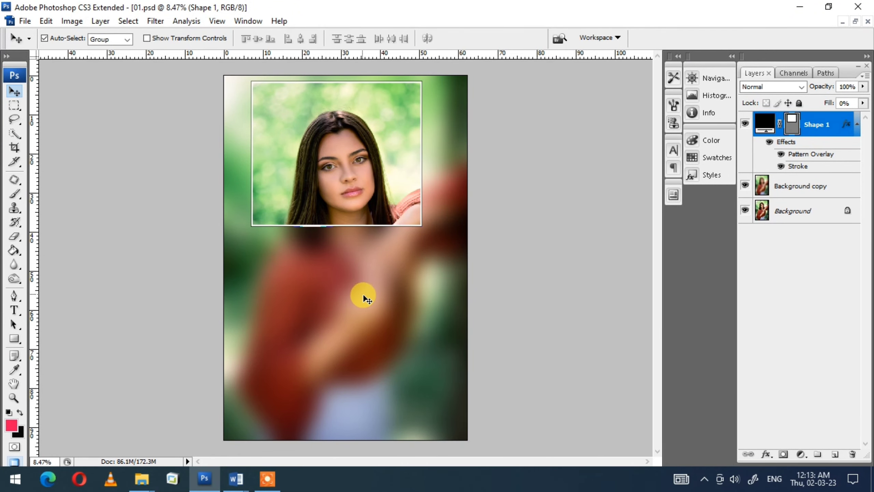
Move the Shape 1 frame down, shorten it and tilt it to about -18 degrees
left_click_drag(378, 170, 366, 220)
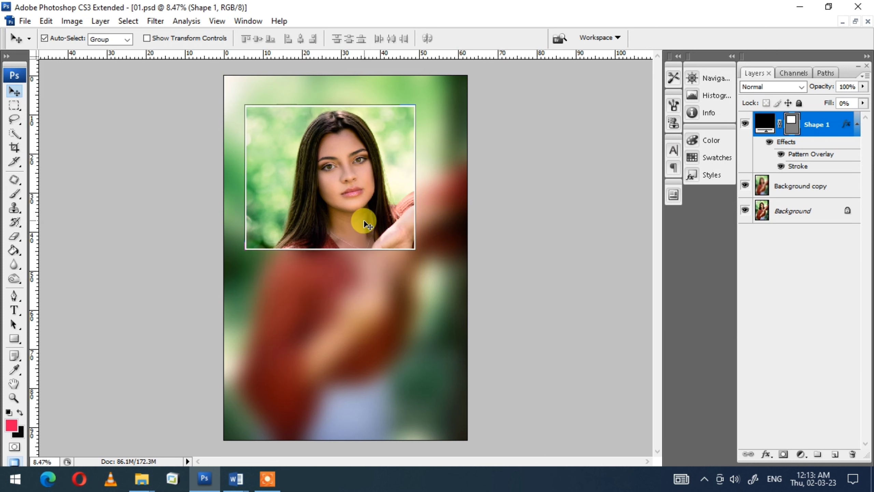
key("ctrl+t")
left_click_drag(336, 248, 343, 212)
mouse_move(420, 192)
left_mouse_down()
mouse_move(432, 177)
mouse_move(444, 190)
left_mouse_up()
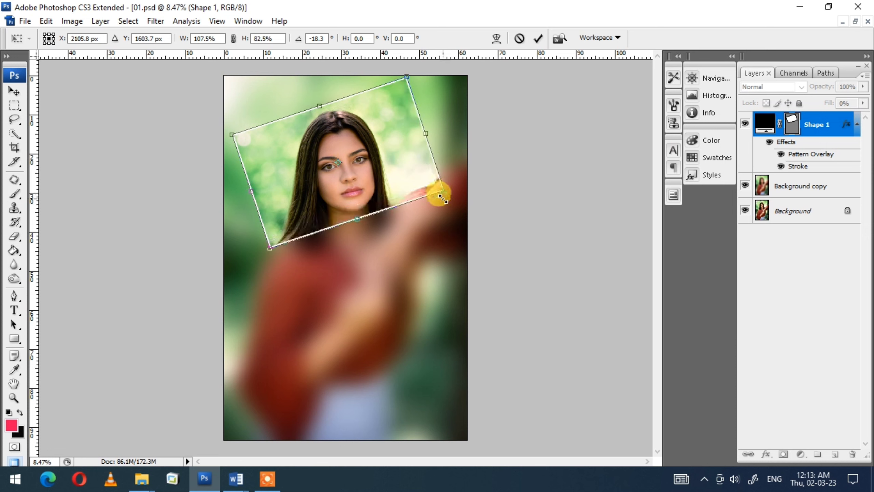
double_click(376, 173)
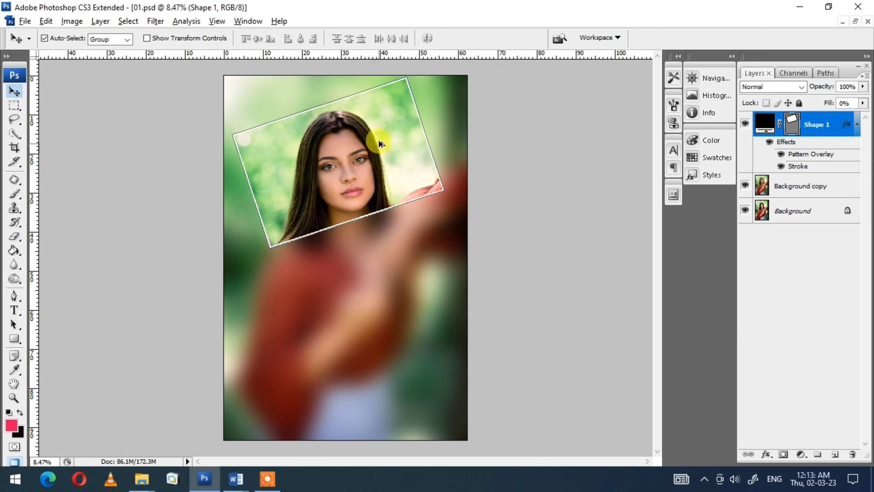
Alt-drag two copies of the frame lower down the portrait, then close 01.psd
left_click_drag(386, 119, 392, 209)
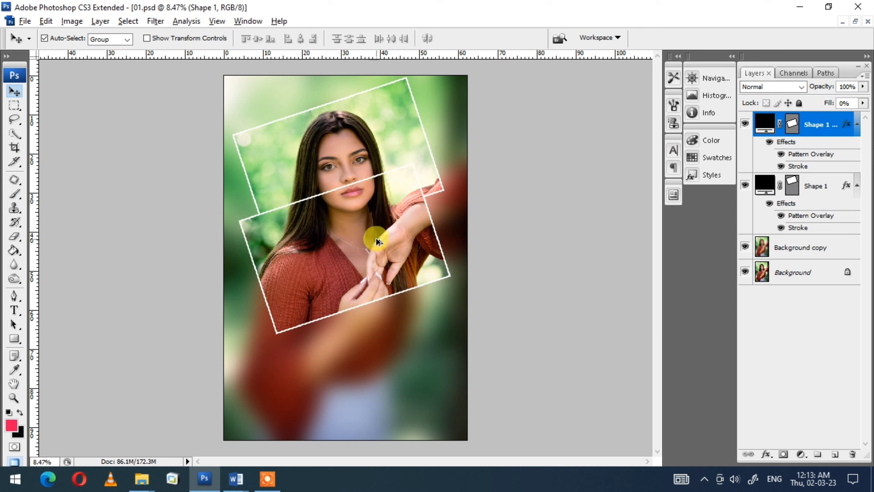
left_click_drag(383, 272, 374, 334)
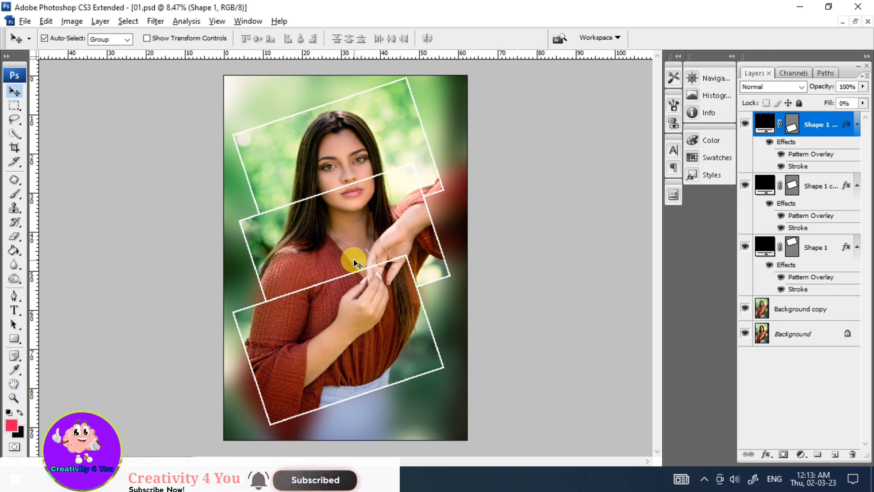
key("ctrl+w")
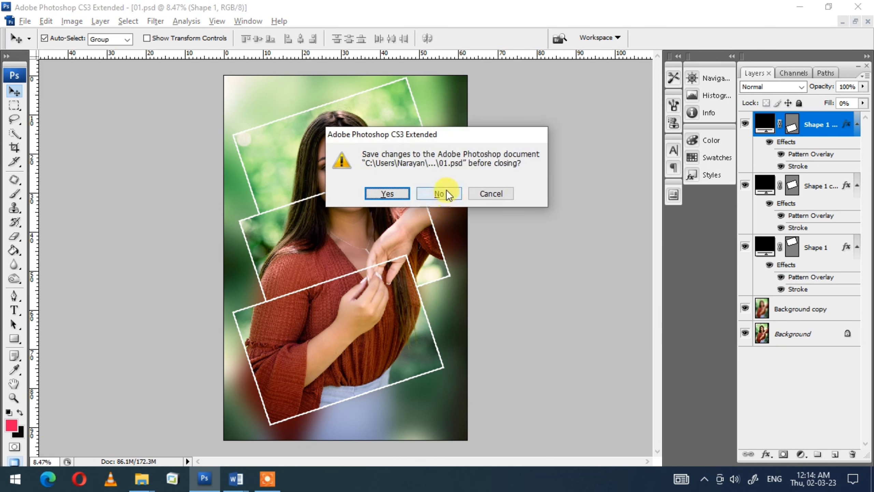
Close 01.psd without saving and bring the original unsplash portrait JPG in from the creativity folder
left_click(445, 195)
mouse_move(141, 478)
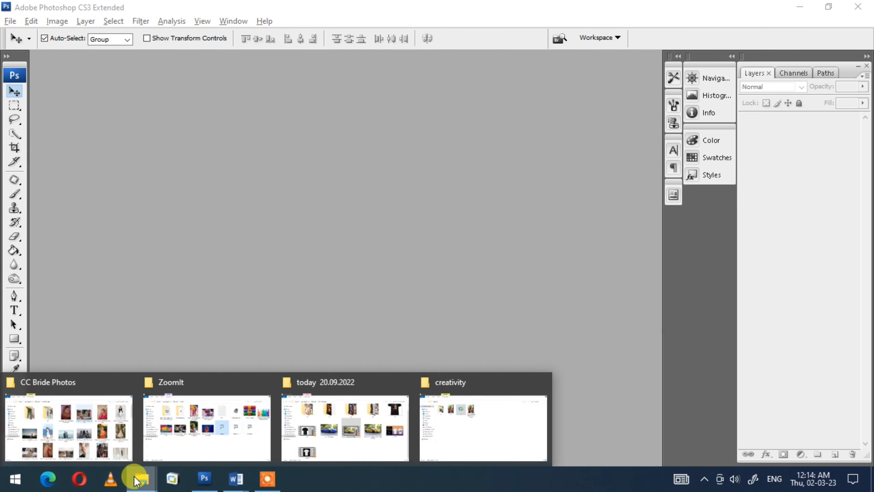
left_click(427, 429)
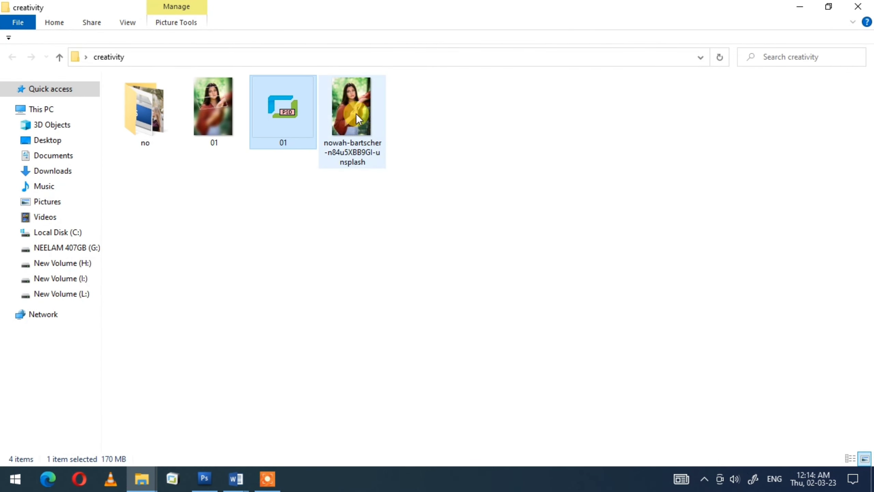
mouse_move(356, 113)
left_mouse_down()
mouse_move(250, 413)
mouse_move(404, 205)
left_mouse_up()
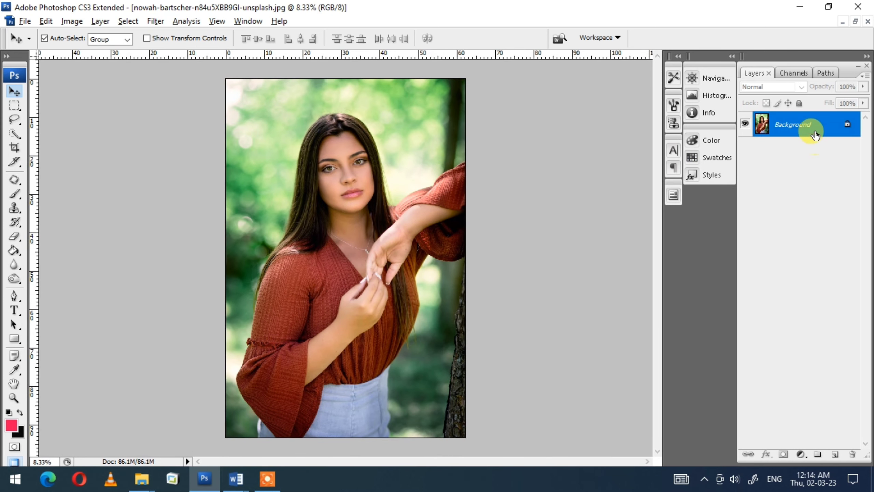
Create a Background copy layer and define the photo as a pattern named '000'
mouse_move(823, 133)
left_mouse_down()
mouse_move(827, 447)
mouse_move(835, 454)
left_mouse_up()
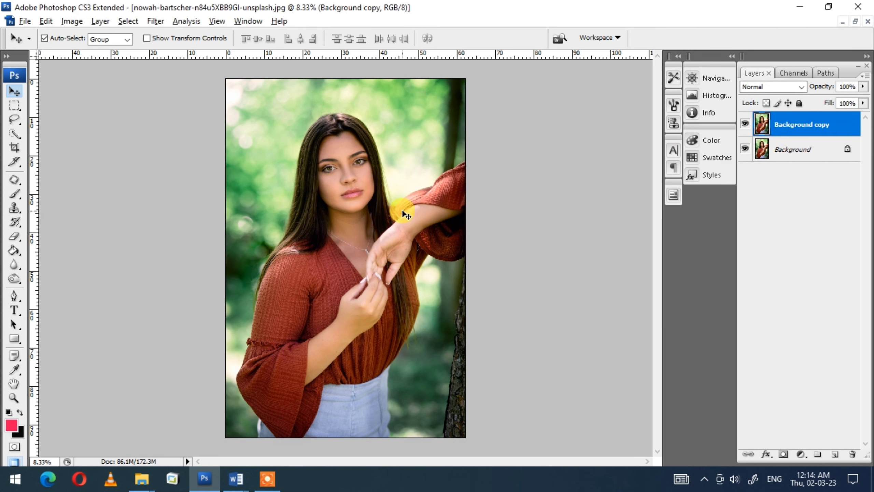
left_click(46, 21)
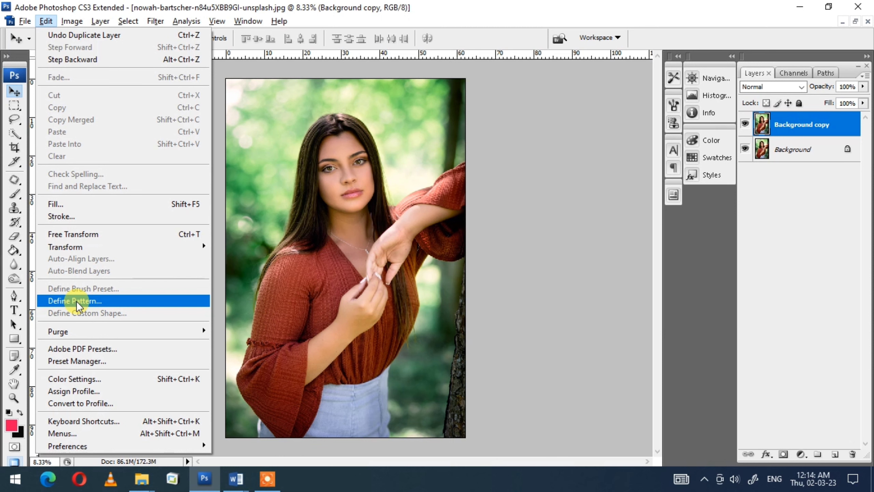
left_click(76, 300)
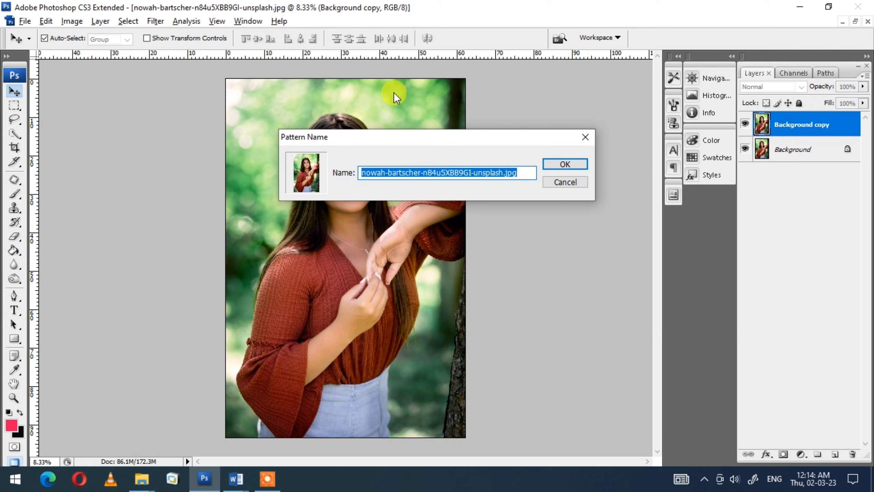
type("0")
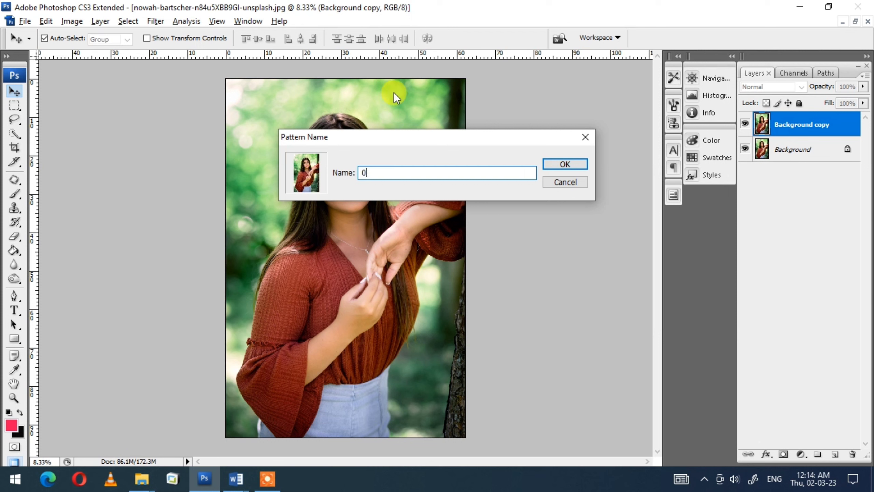
type("00")
left_click(565, 164)
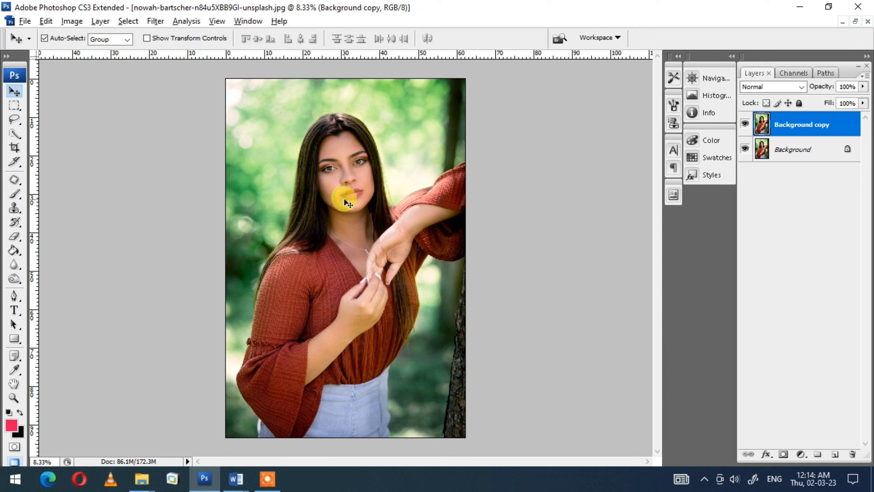
key("m")
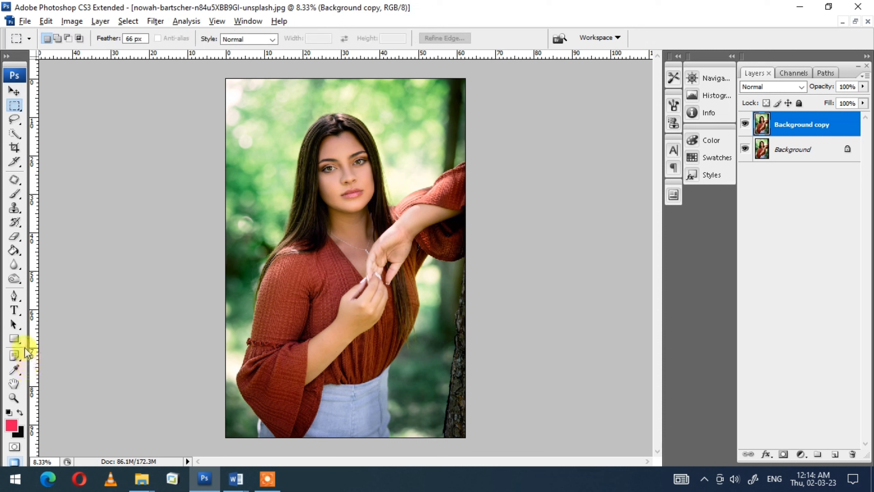
Draw a black rectangle over the face with the Rectangle Tool
left_click(21, 337)
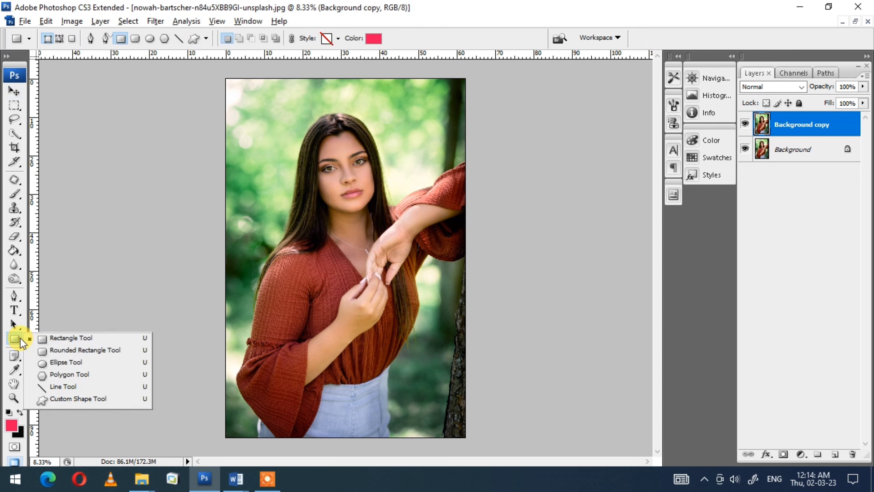
left_click(65, 339)
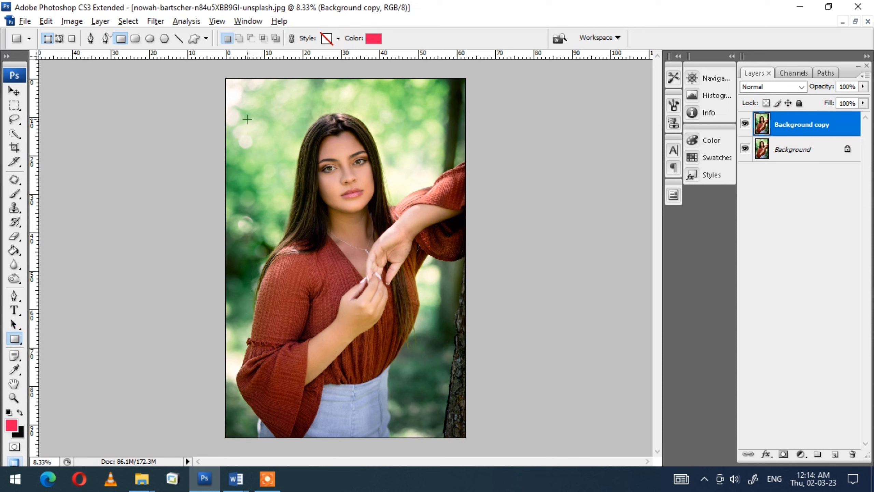
left_click(374, 39)
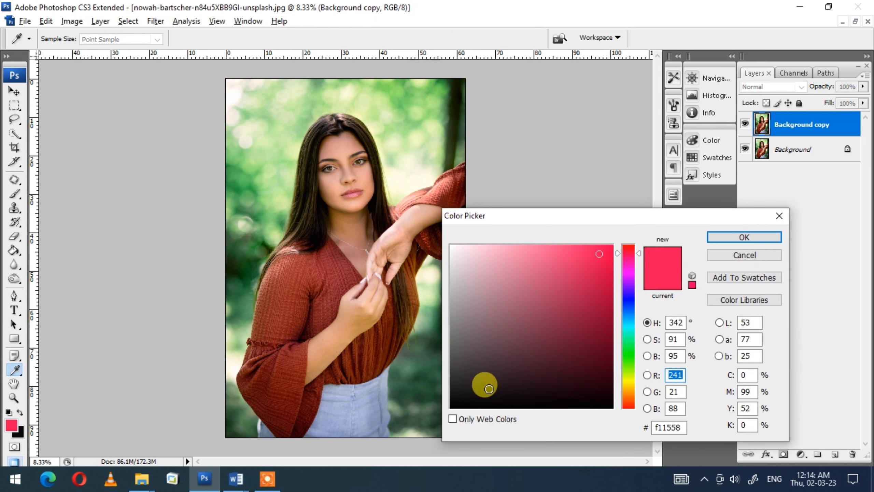
left_click_drag(489, 388, 449, 407)
left_click(744, 238)
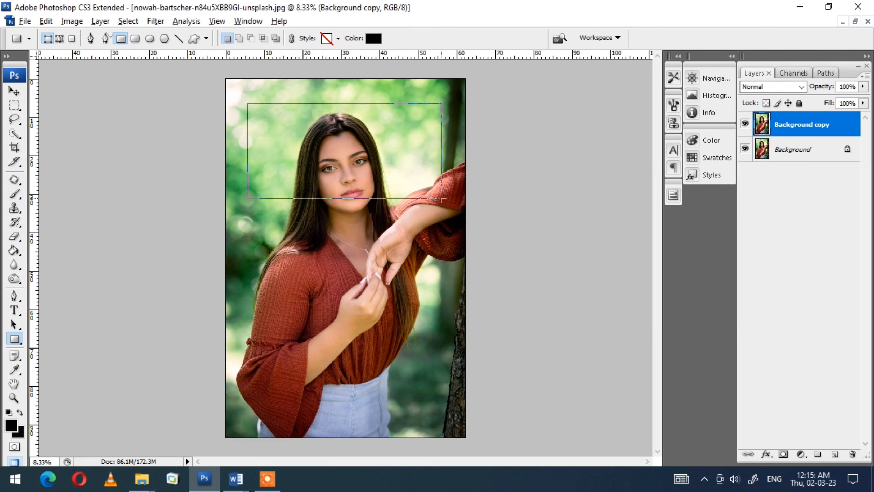
left_click_drag(247, 104, 442, 198)
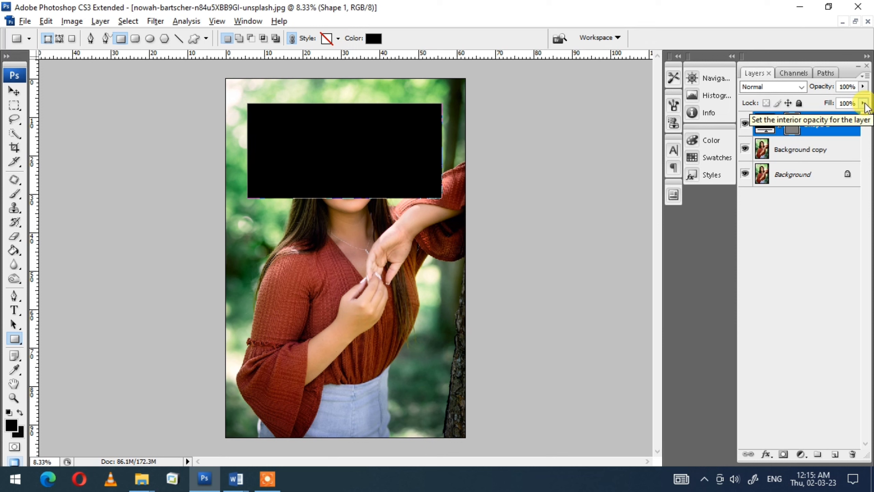
Lower the Shape 1 layer's Fill to 2% so the face shows through
left_click(864, 103)
left_click_drag(860, 122, 800, 126)
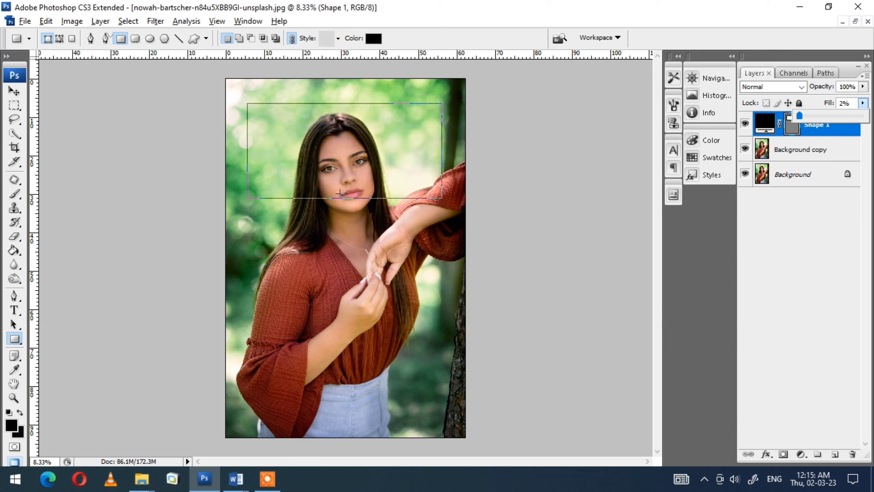
left_click(837, 126)
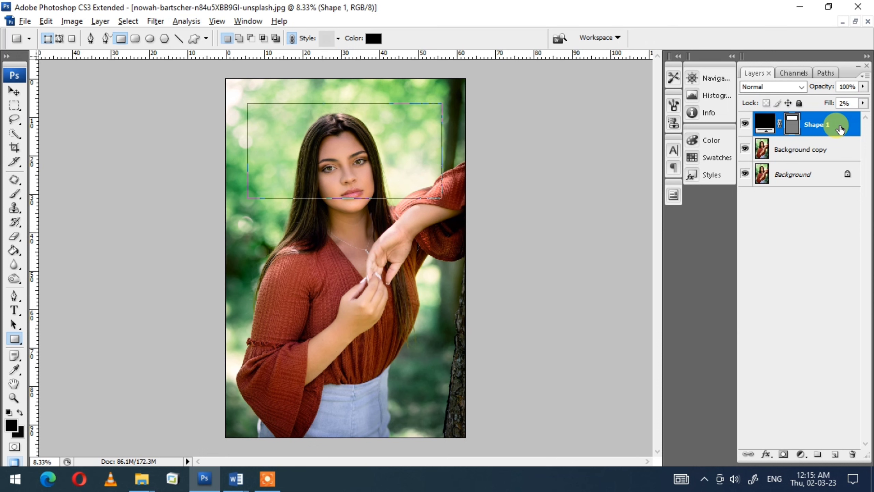
Add a white Stroke effect to Shape 1 in Layer Style
double_click(840, 129)
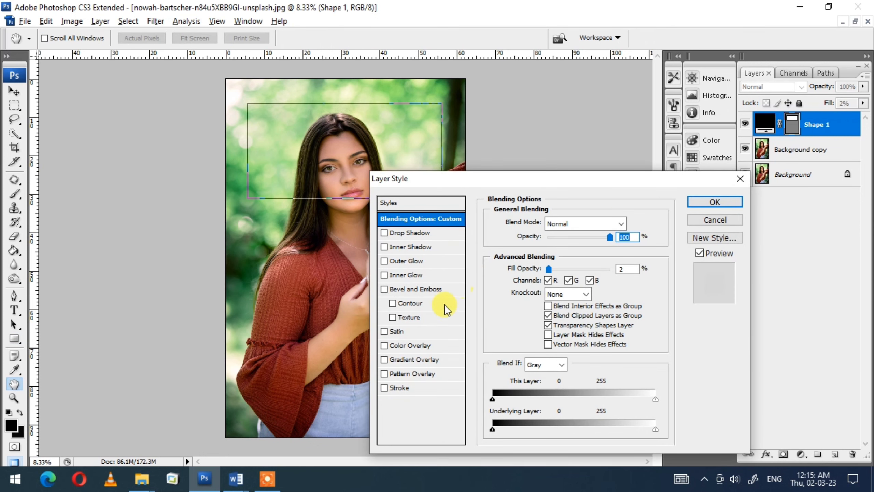
left_click(413, 389)
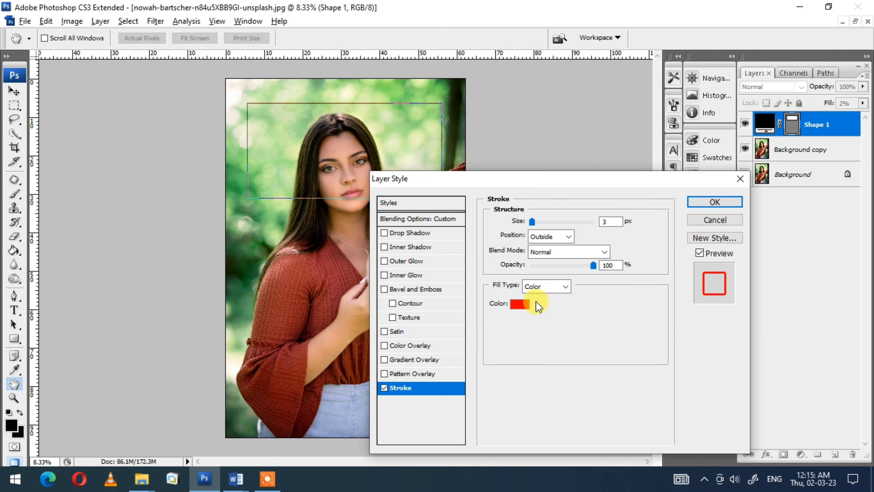
left_click(518, 309)
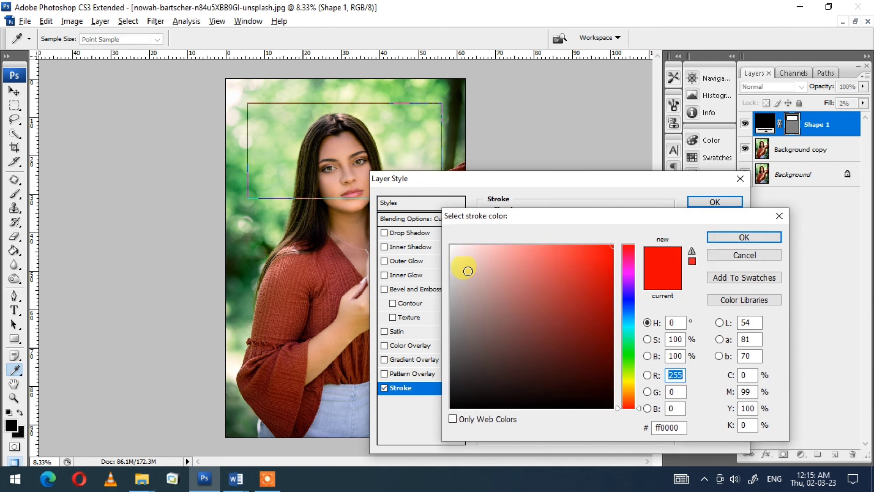
left_click_drag(468, 269, 443, 236)
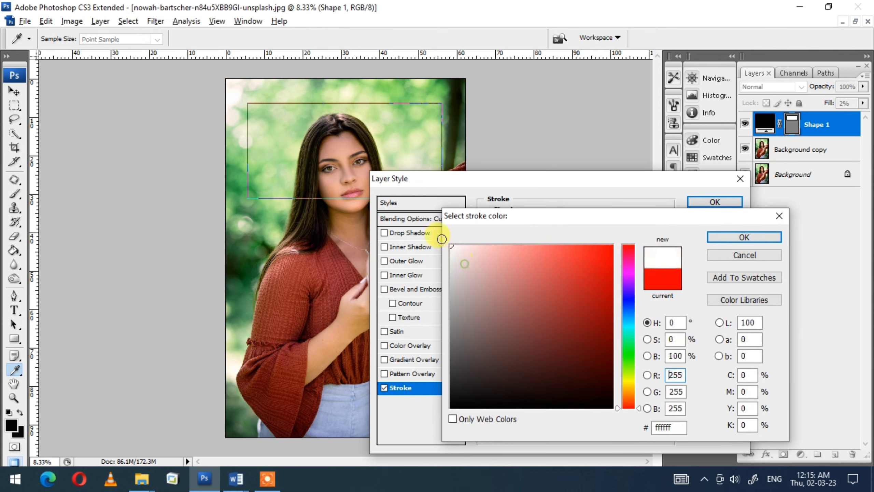
left_click(736, 238)
Set the stroke Size to 25 px and Position to Inside
left_click(535, 221)
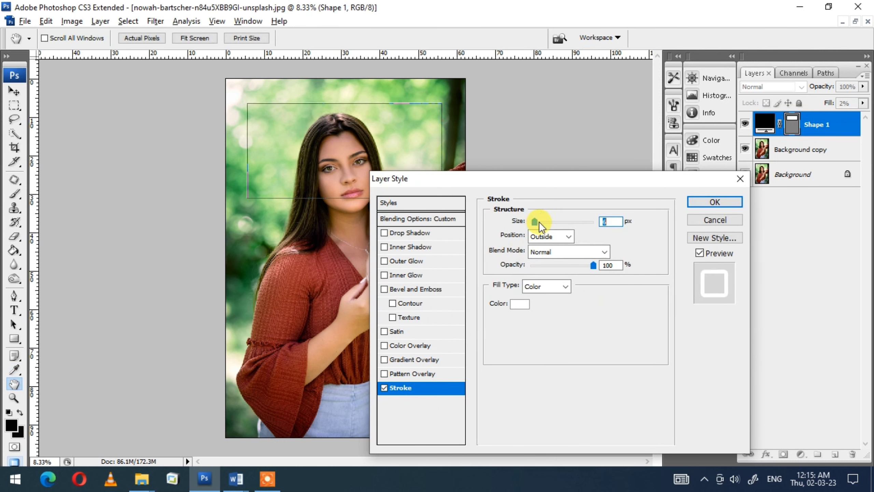
left_click_drag(539, 222, 543, 226)
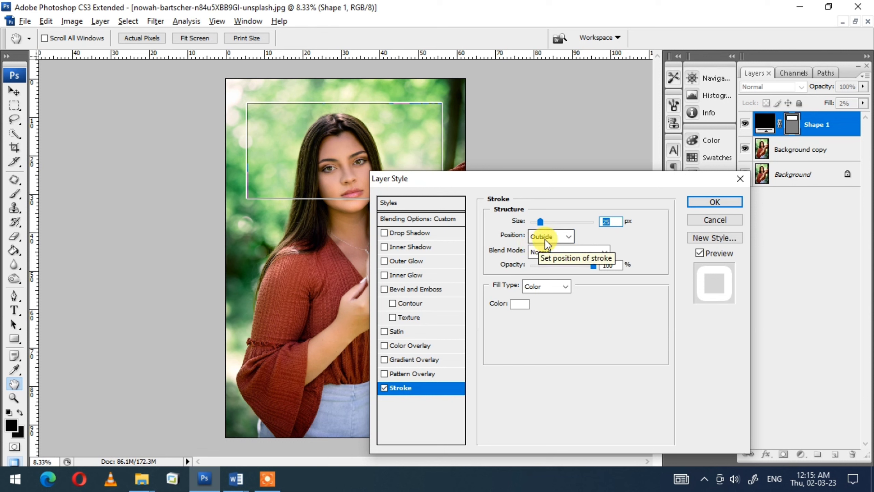
left_click(568, 238)
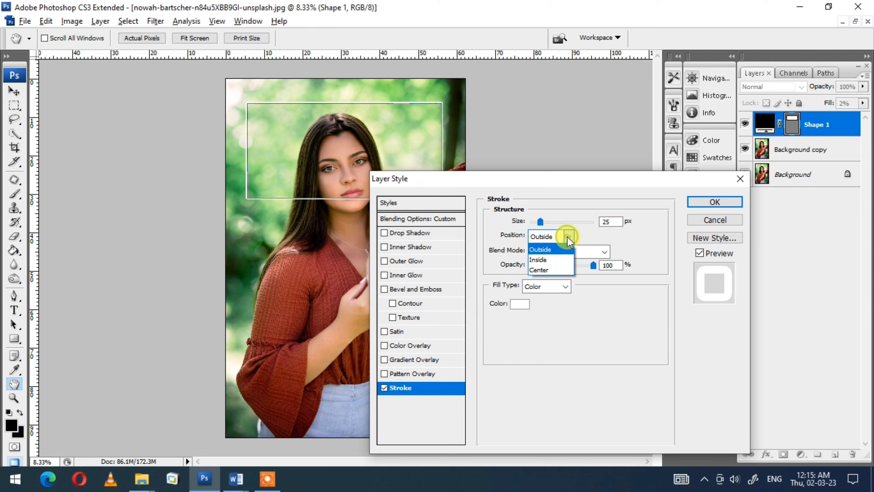
left_click(541, 261)
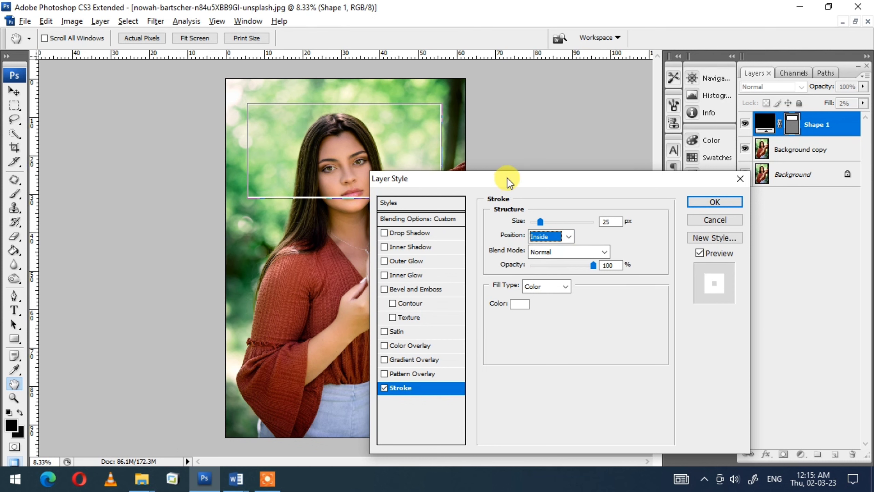
left_click_drag(507, 177, 609, 154)
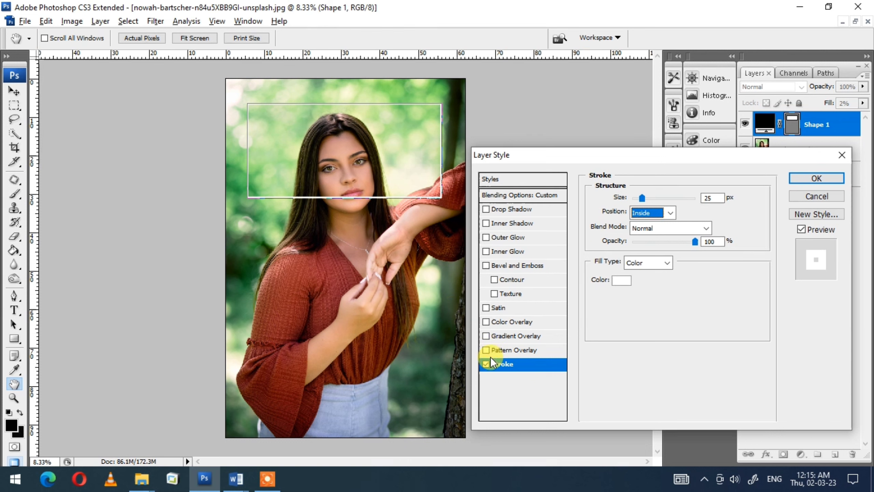
Add a Pattern Overlay using the portrait pattern 000, unlinked from the layer, and apply the style
left_click(528, 354)
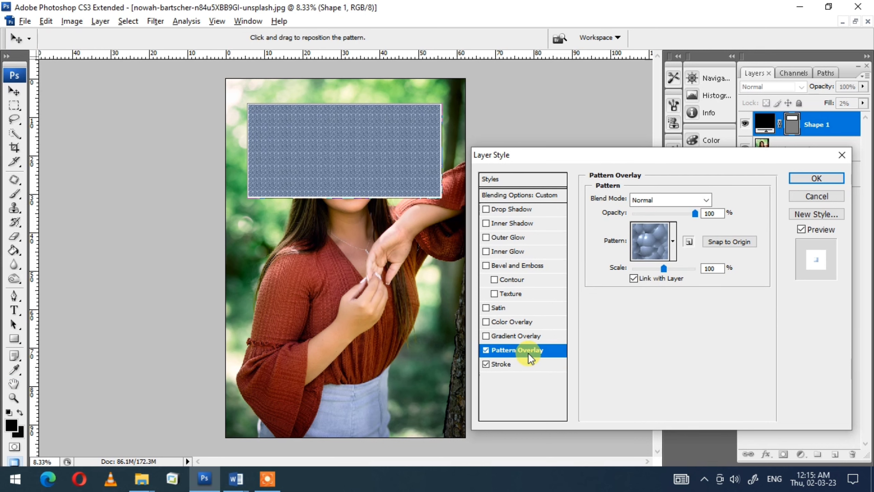
left_click(344, 162)
left_click(673, 242)
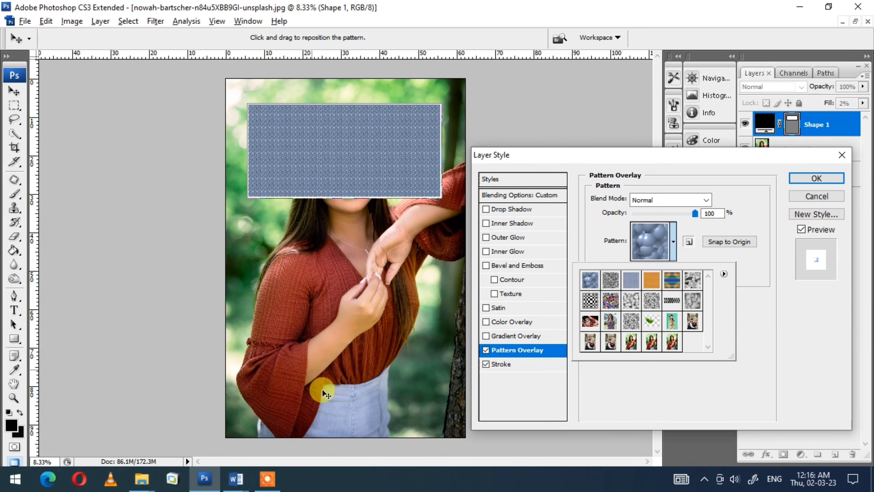
left_click(672, 343)
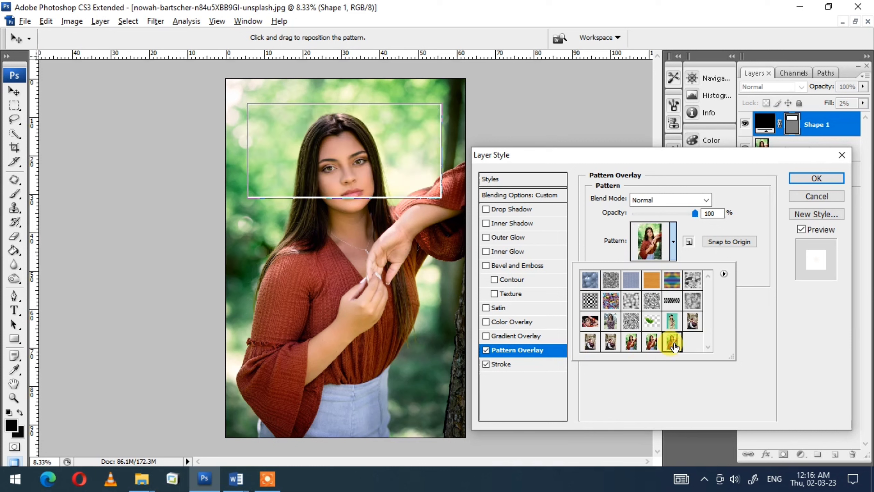
left_click(685, 380)
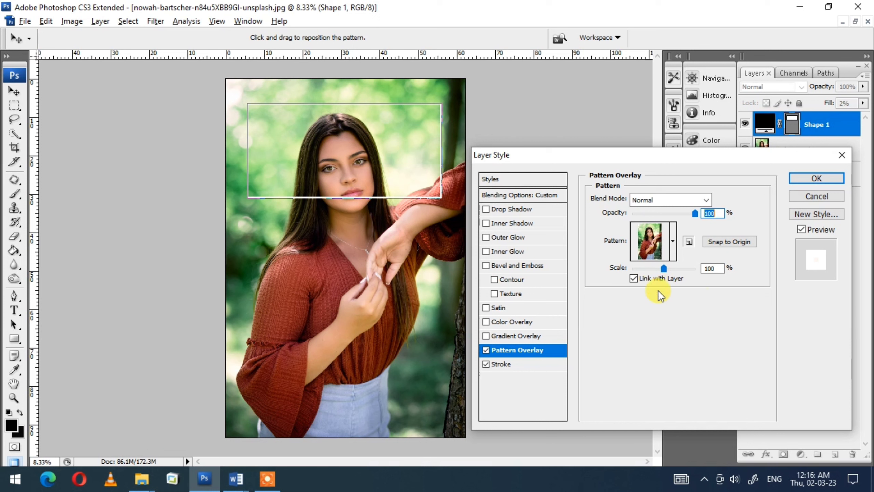
left_click(634, 279)
left_click(816, 178)
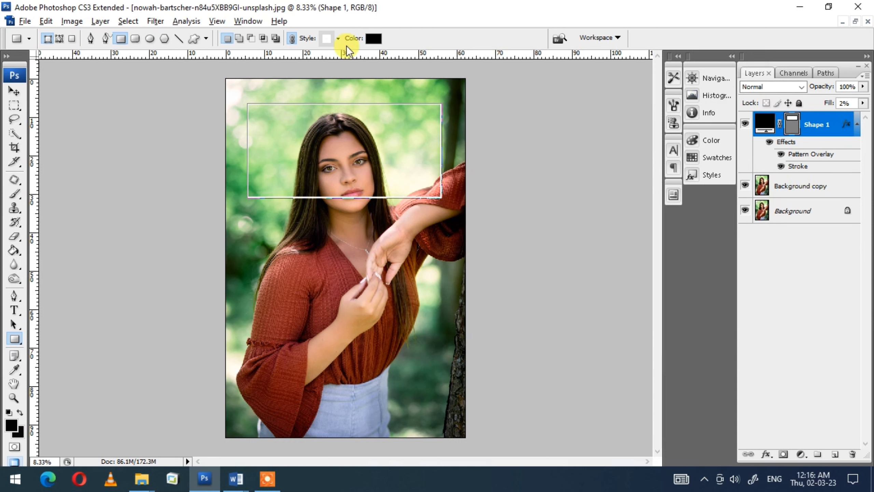
Select the Background copy layer and apply a 250-pixel Gaussian Blur
key("v")
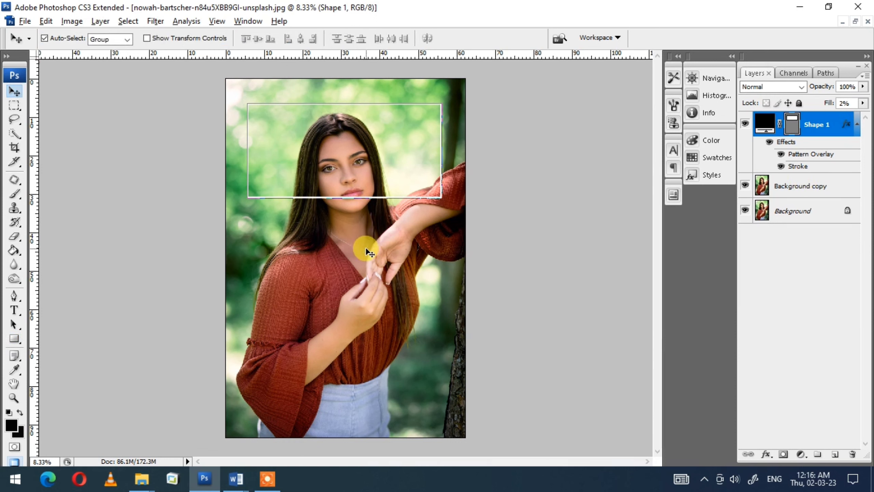
left_click_drag(369, 253, 364, 243)
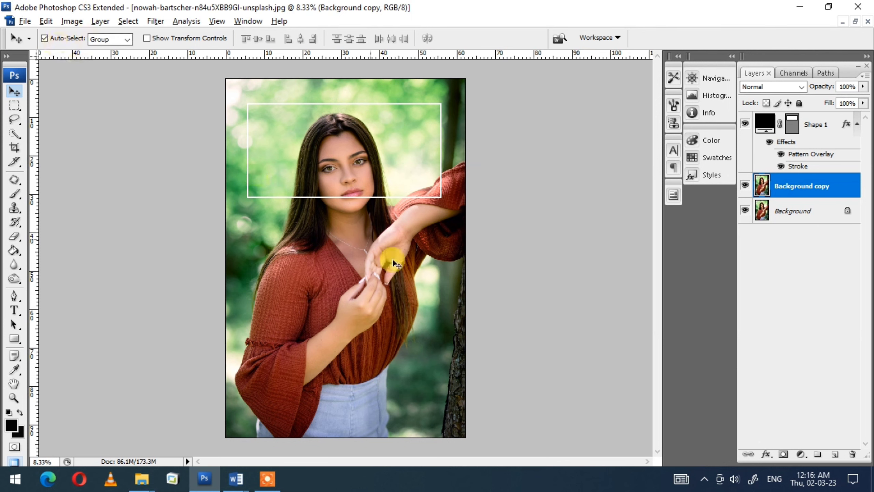
left_click(159, 22)
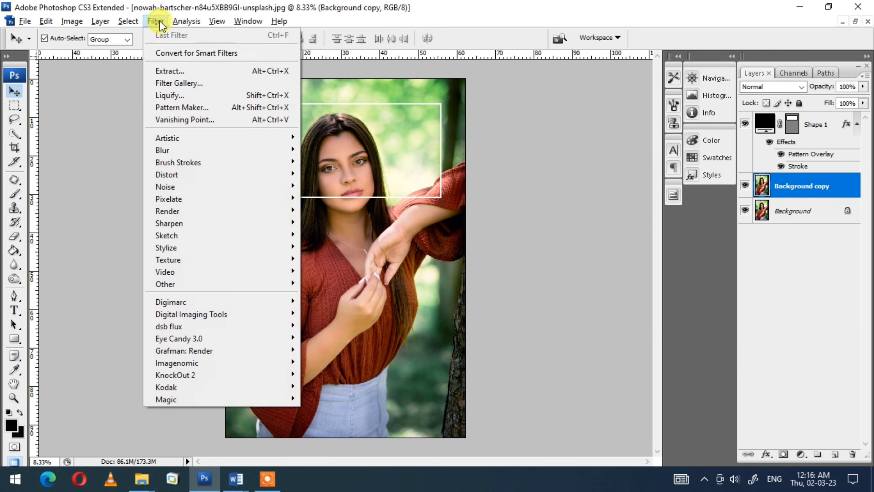
mouse_move(162, 150)
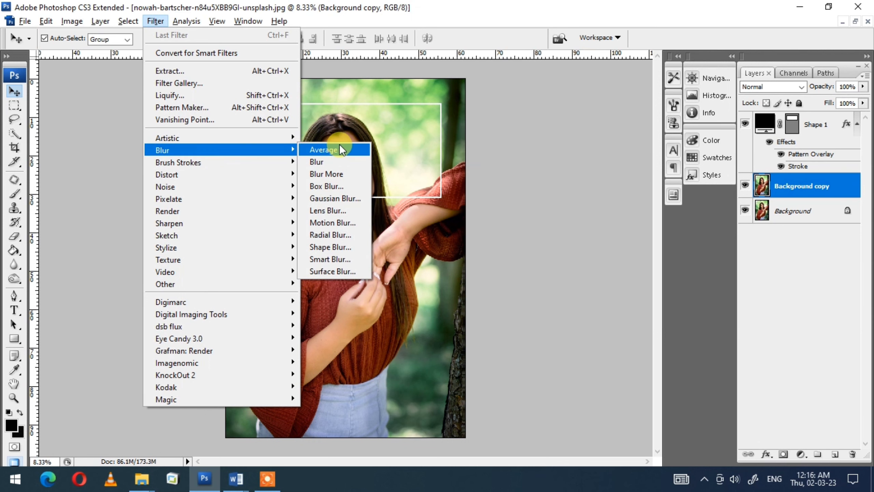
left_click(337, 198)
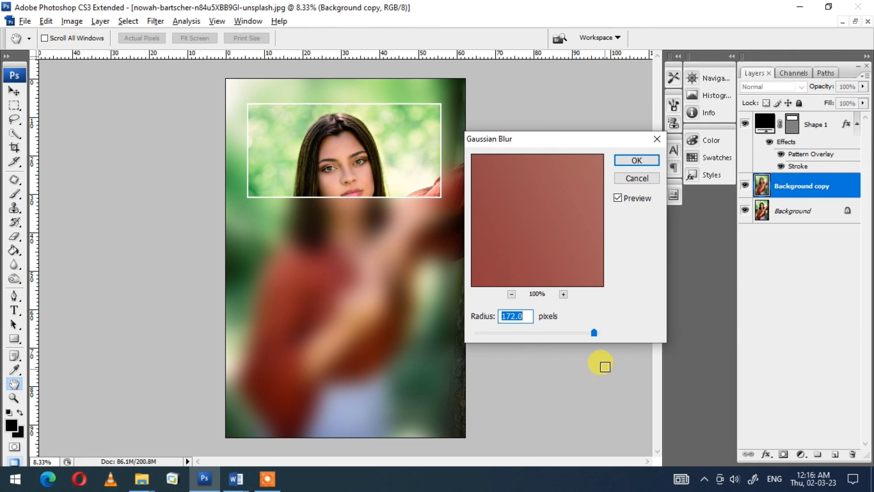
left_click_drag(595, 333, 601, 334)
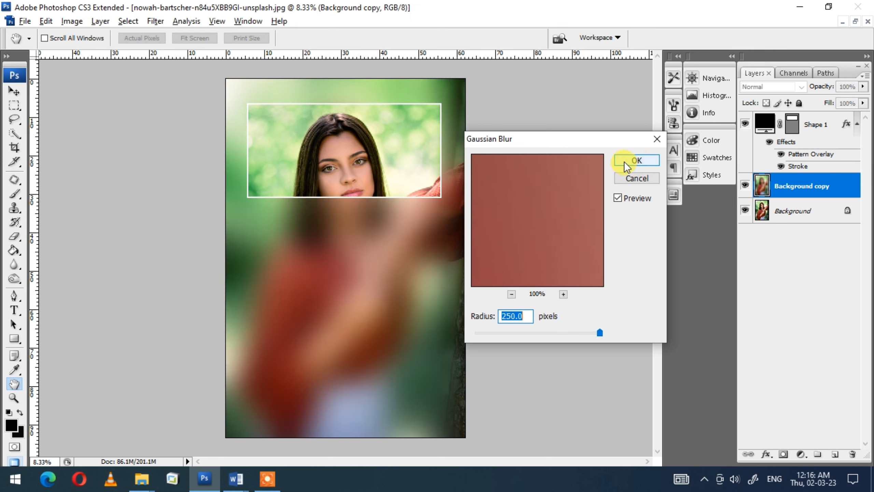
left_click(637, 160)
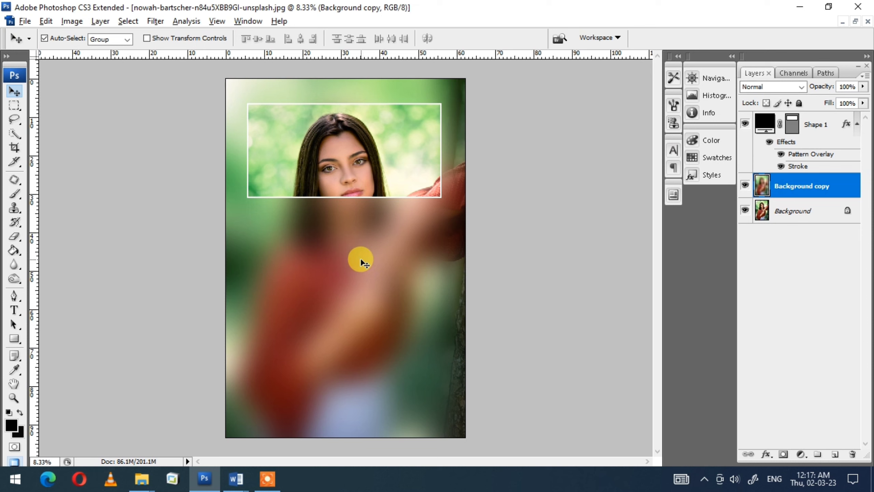
Shorten the frame to about 82% height and reposition it on the portrait
mouse_move(376, 177)
left_mouse_down()
mouse_move(378, 201)
mouse_move(394, 156)
mouse_move(396, 201)
mouse_move(393, 157)
mouse_move(384, 156)
mouse_move(389, 165)
left_mouse_up()
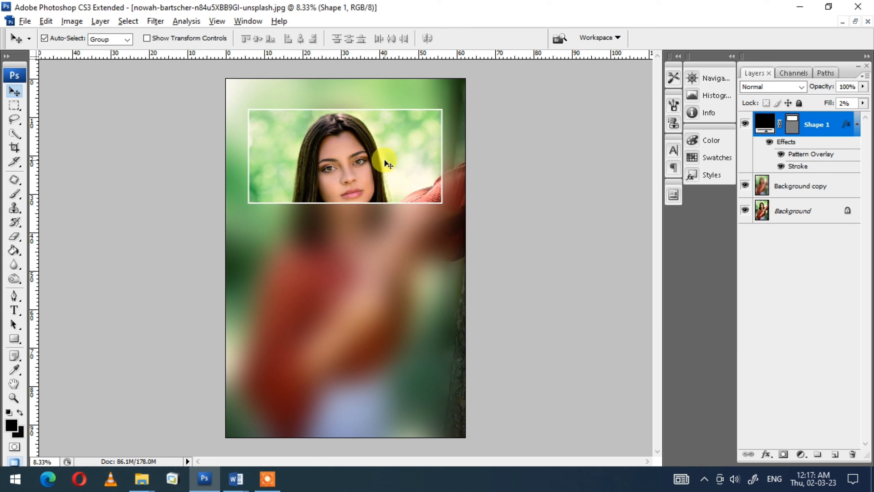
key("ctrl+t")
left_click_drag(346, 204, 351, 186)
key("Return")
left_click_drag(386, 163, 390, 146)
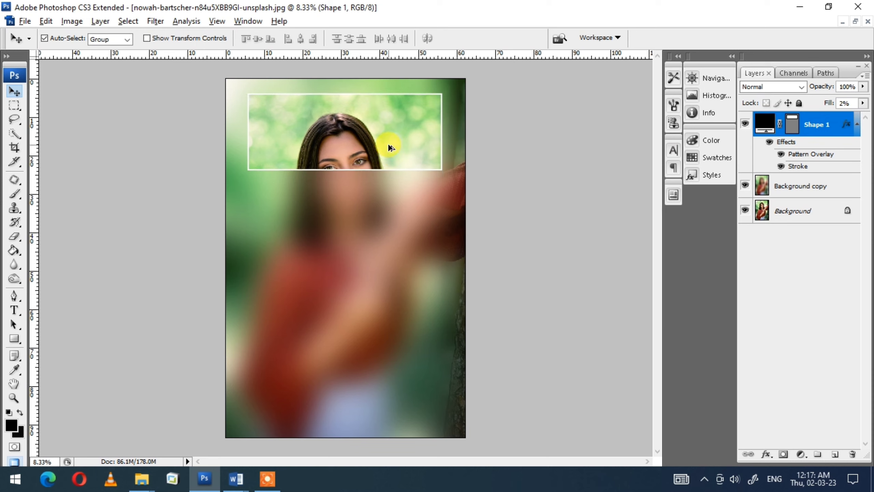
left_click_drag(390, 127, 389, 207)
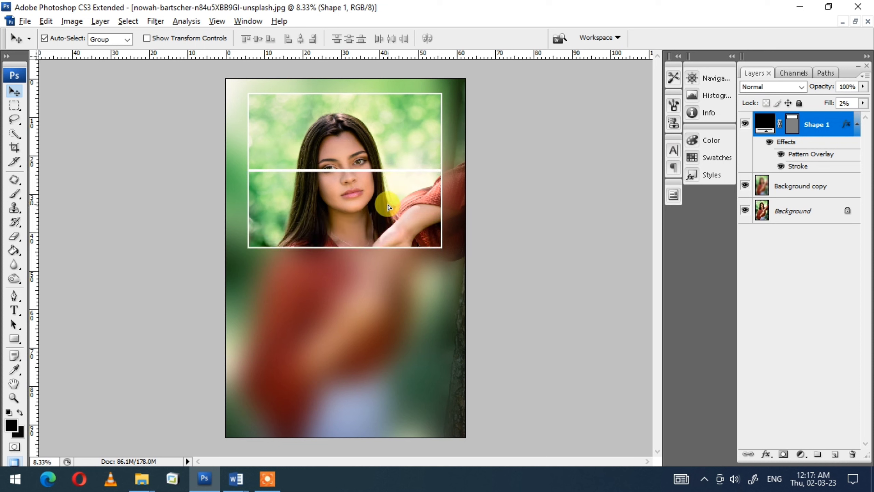
Rotate a frame copy 90° clockwise and place it just below the top frame
key("ctrl+t")
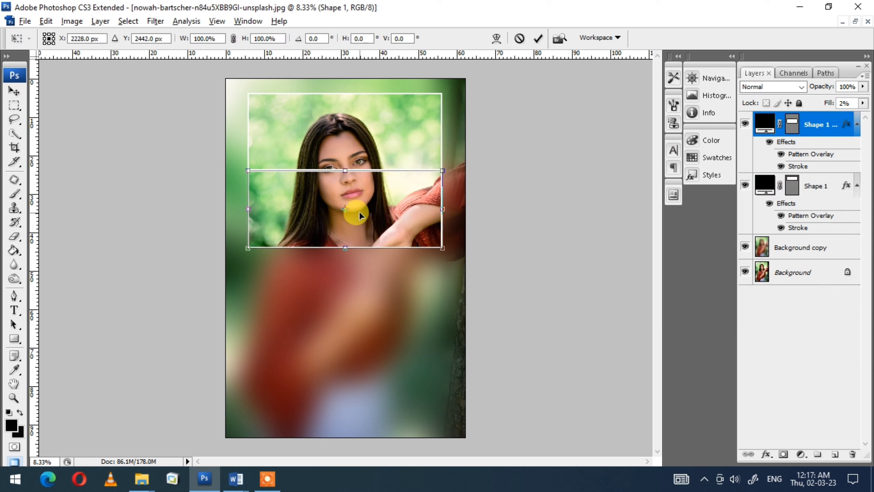
right_click(360, 212)
left_click(389, 343)
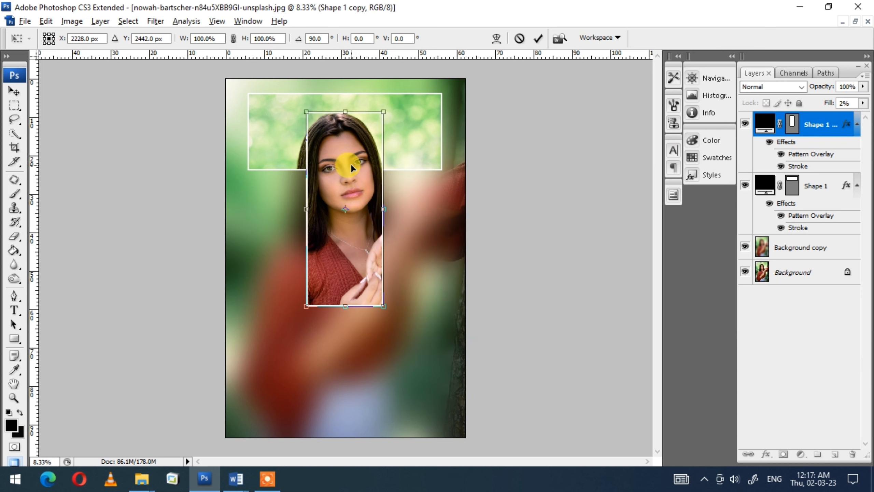
left_click_drag(350, 163, 292, 221)
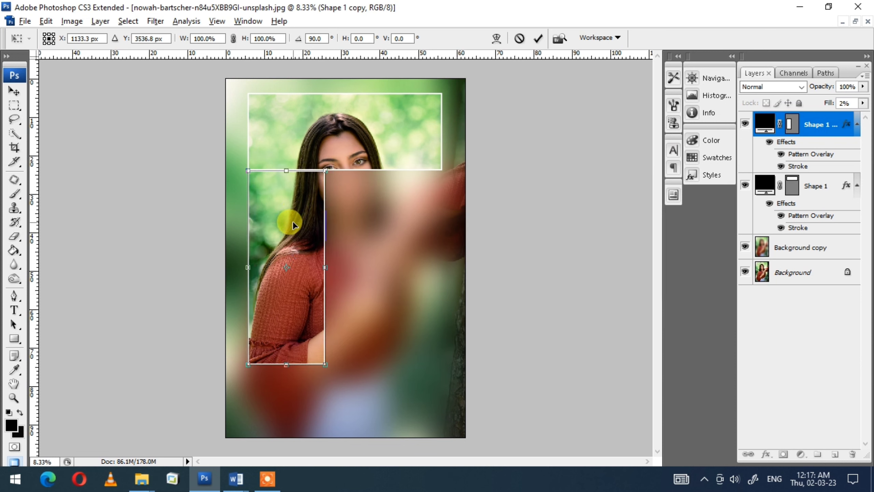
key("Return")
Undo the misplaced extra duplicate frames, keeping the copy below the top frame
key("ctrl+t")
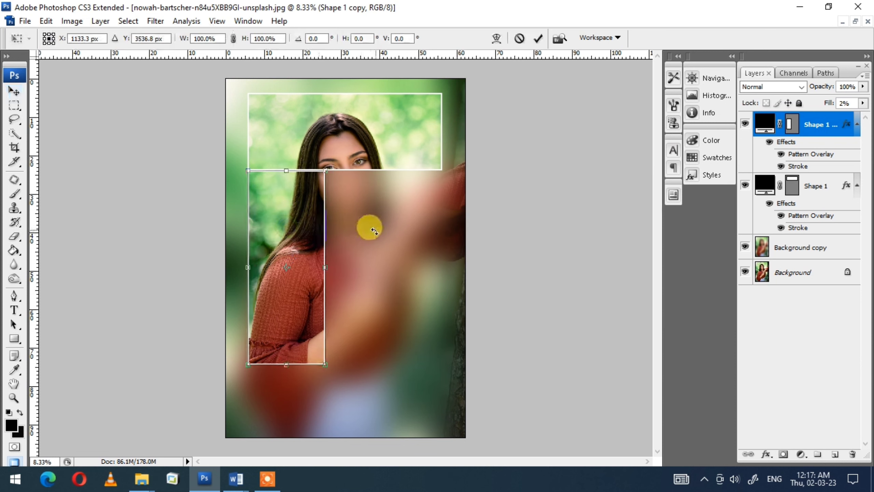
key("Return")
left_click_drag(288, 256, 373, 254)
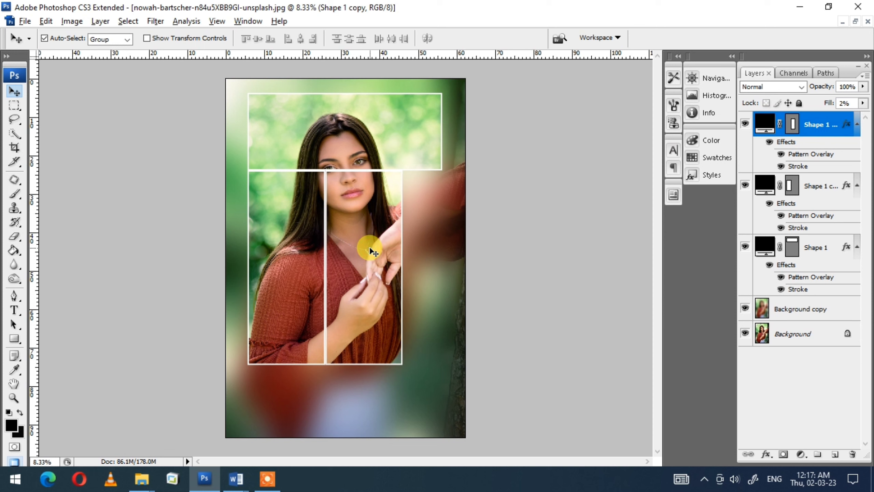
key("ctrl+z")
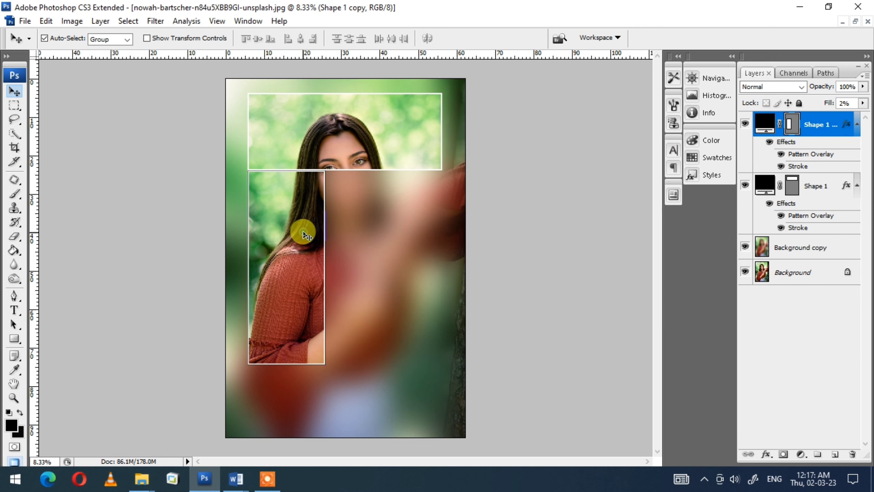
left_click_drag(306, 236, 384, 280)
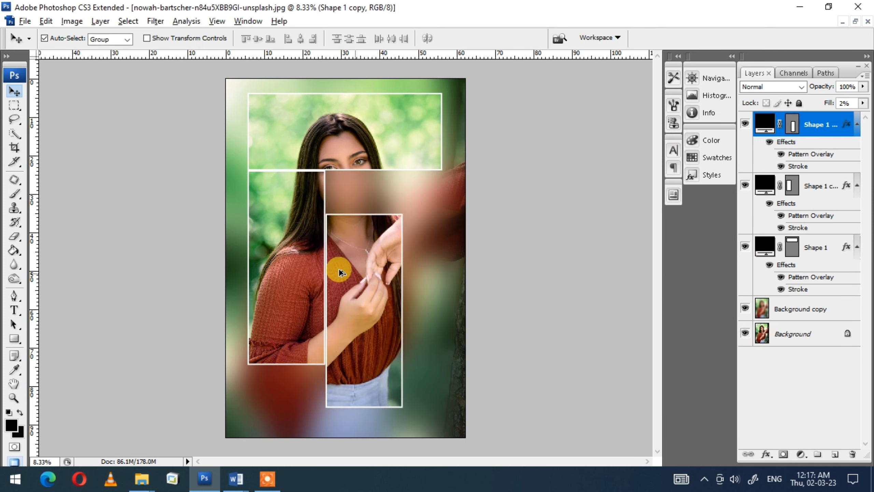
key("ctrl+alt+z")
key("ctrl+alt+z")
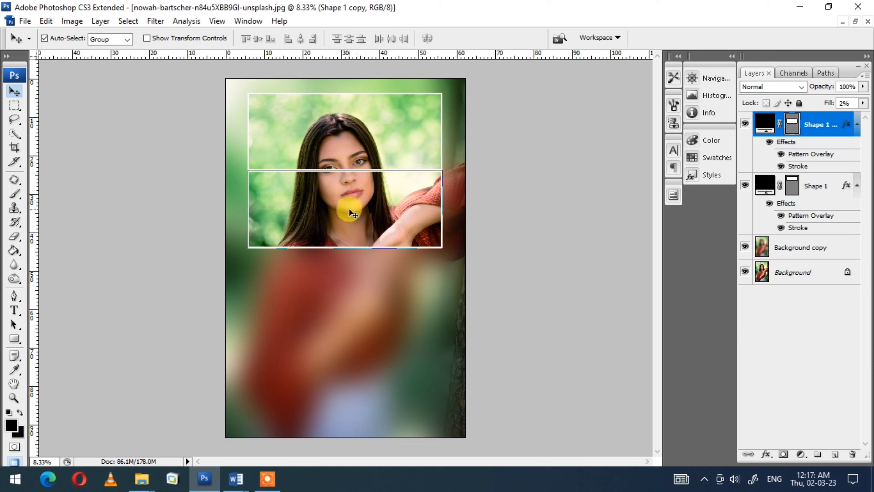
Stretch the lower frame's bottom edge down and nudge both frames to meet
key("ctrl+t")
left_click_drag(344, 248, 342, 270)
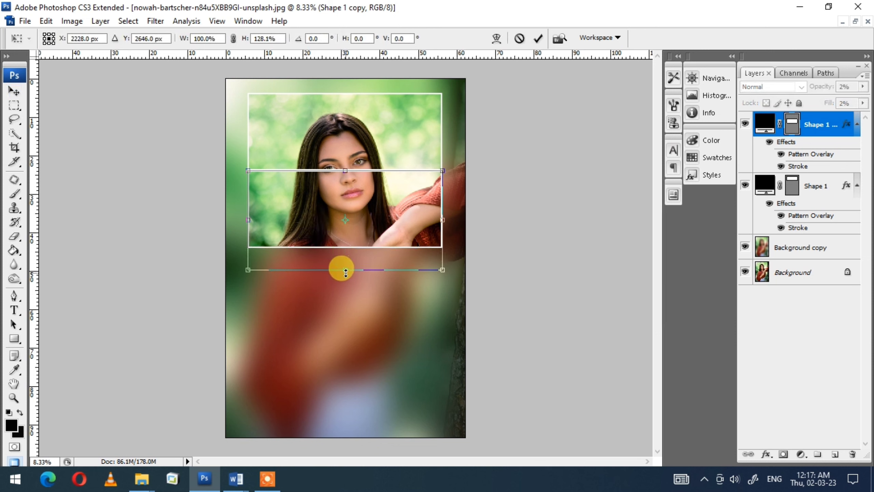
key("Return")
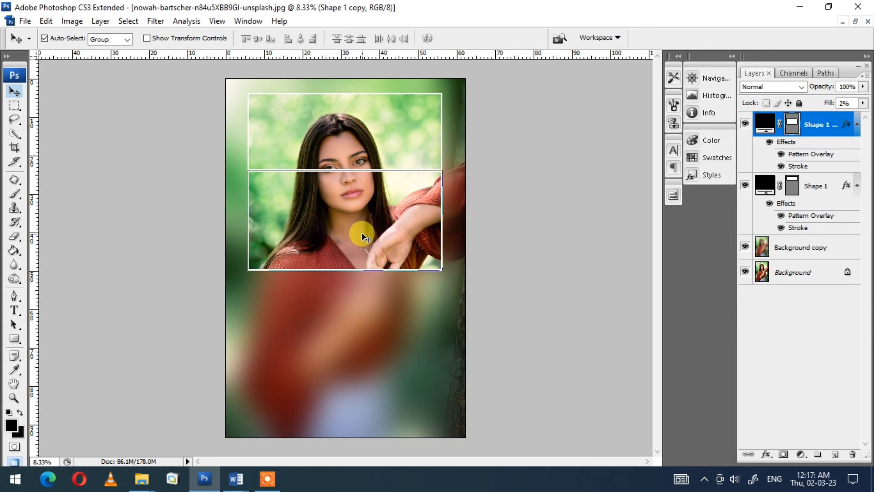
left_click(372, 142)
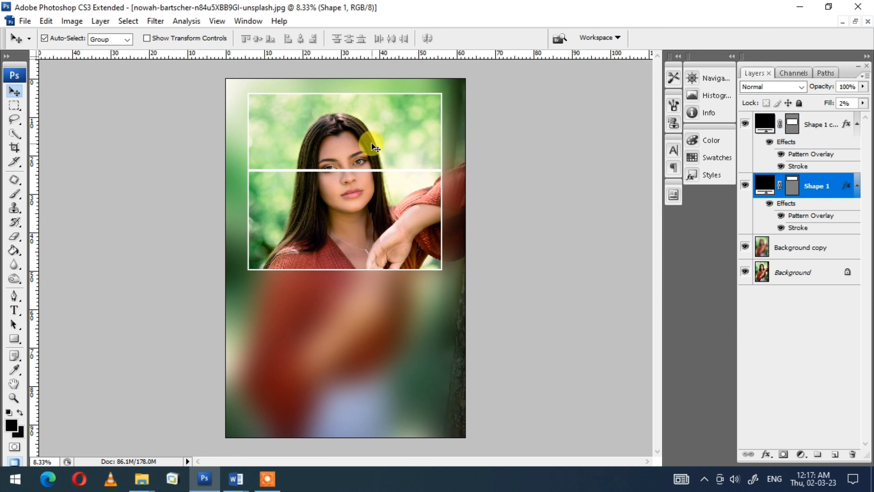
key("shift+Up")
key("shift+Up")
key("shift+Up")
left_click(358, 214)
key("shift+Up")
key("shift+Up")
key("shift+Up")
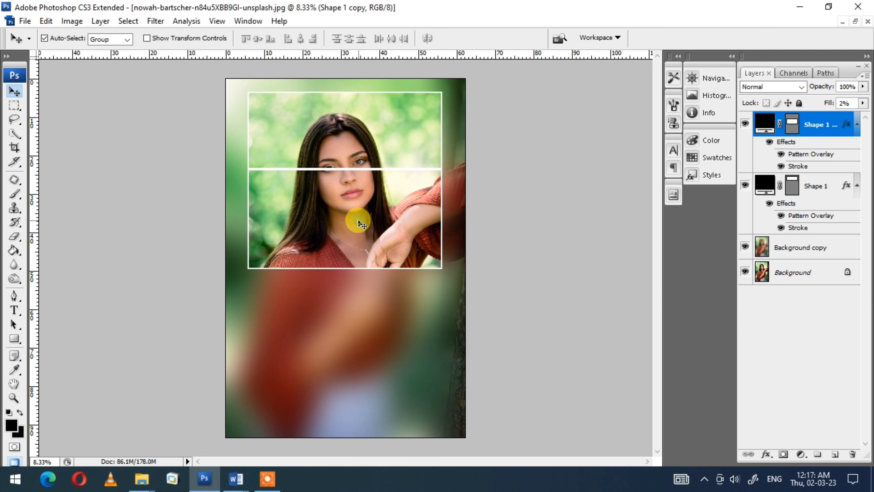
left_click_drag(343, 240, 344, 255)
Make the top frame taller, nudge the lower frame down, and add a third frame copy below
left_click(345, 156)
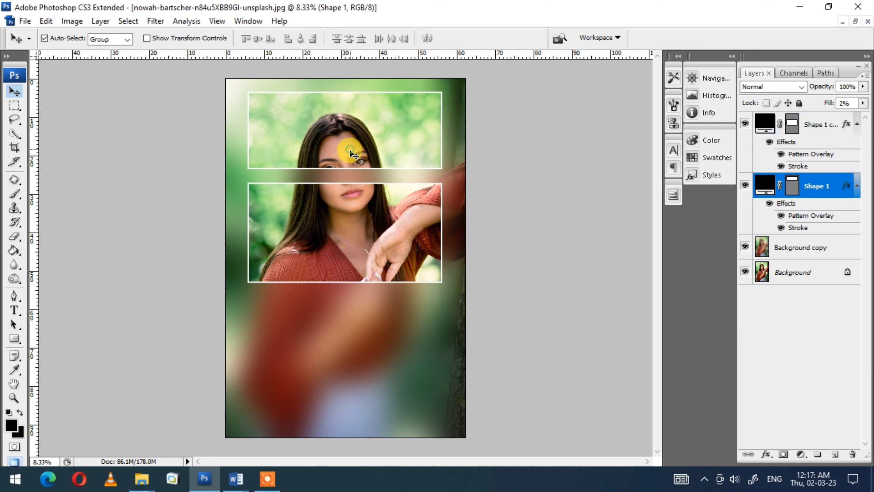
key("ctrl+t")
left_click_drag(346, 170, 346, 182)
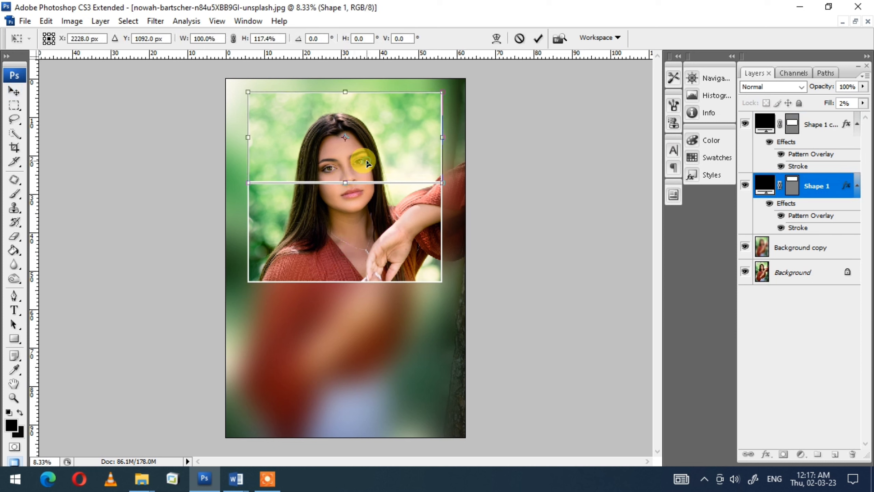
key("Return")
left_click(358, 245)
key("shift+Down")
key("shift+Down")
key("shift+Down")
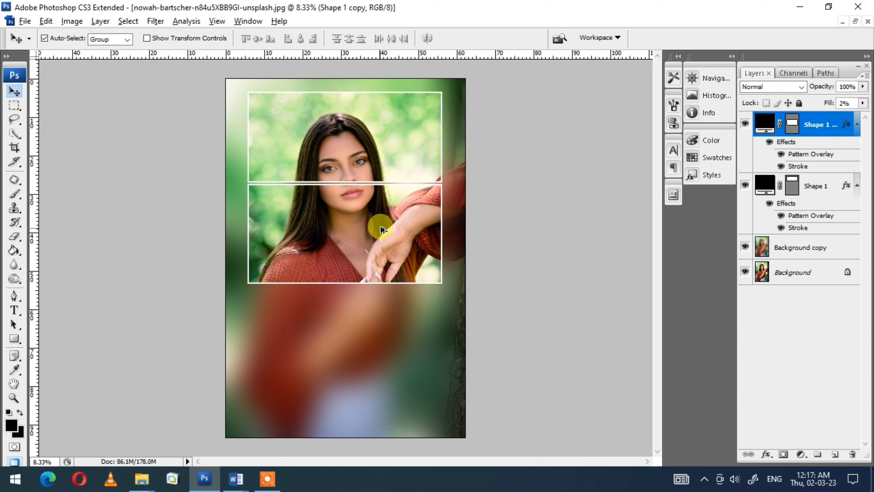
left_click_drag(378, 205, 377, 230)
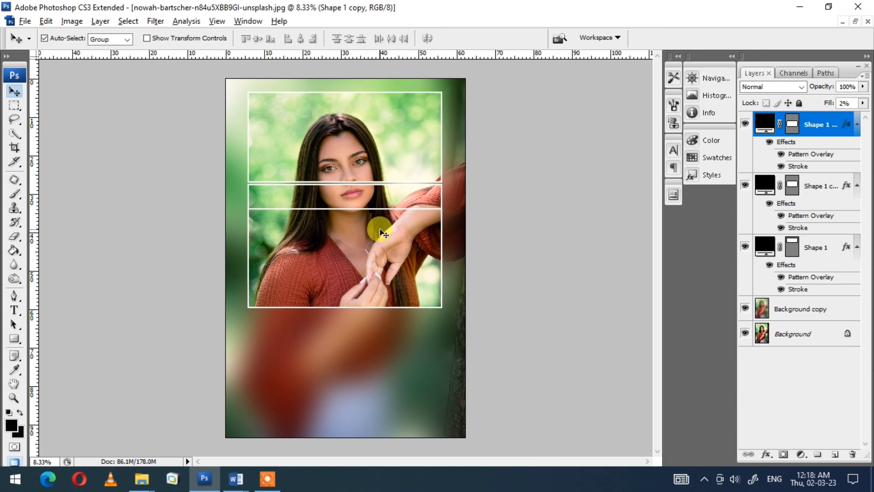
Narrow the third frame into a bottom-left panel
key("ctrl+t")
mouse_move(439, 263)
left_mouse_down()
mouse_move(318, 259)
mouse_move(297, 331)
left_mouse_up()
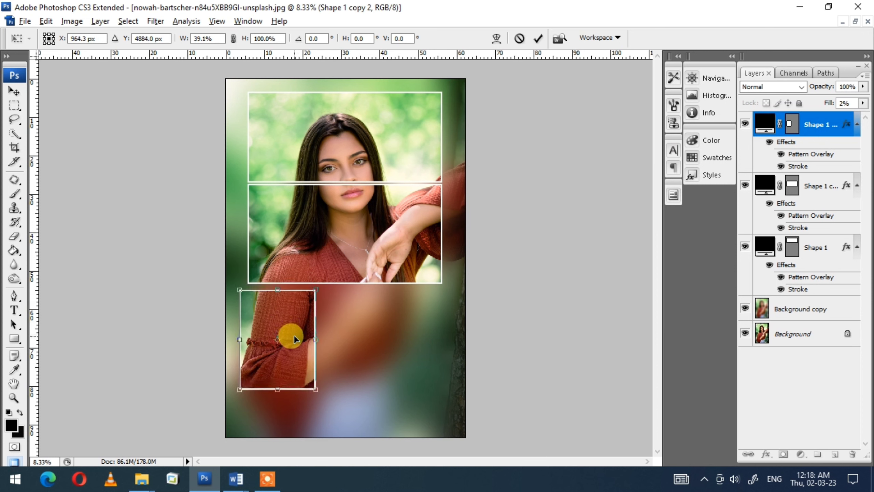
key("Left")
key("Left")
key("Left")
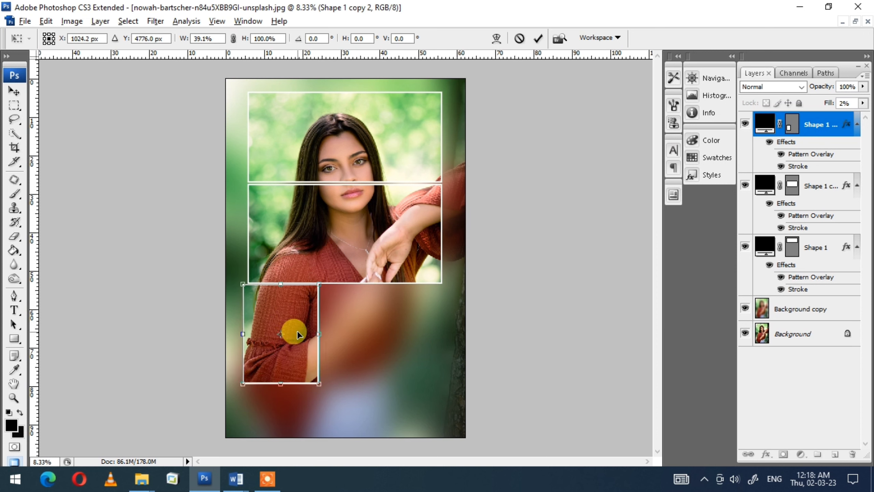
key("Return")
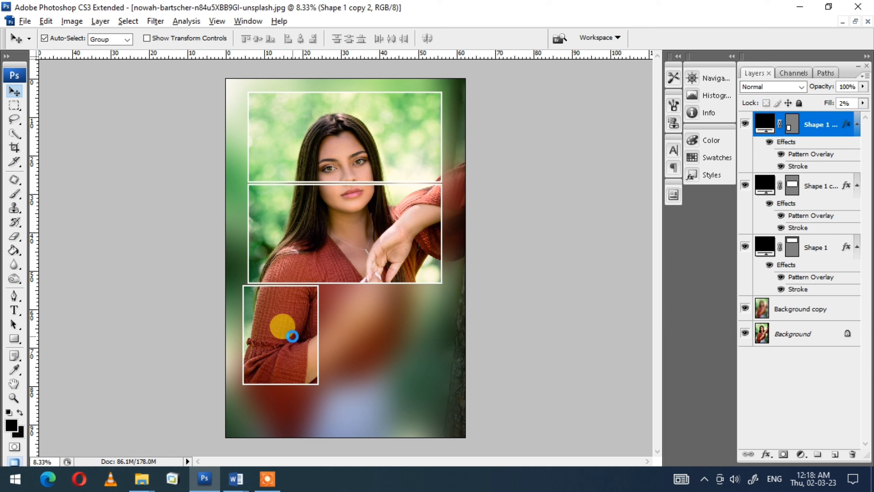
key("Right")
key("Right")
key("Right")
key("Right")
key("Right")
key("Right")
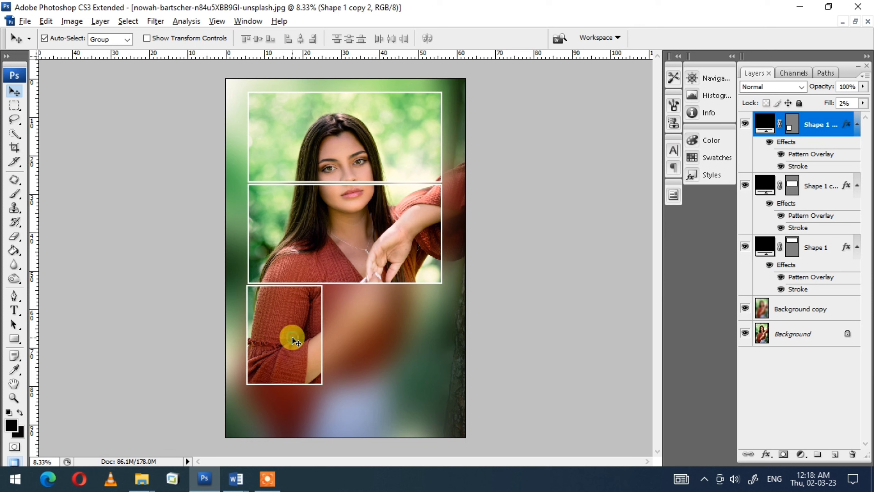
Add a fourth frame copy beside it, widened to the portrait's right side, and align both
mouse_move(267, 311)
left_mouse_down()
mouse_move(291, 319)
mouse_move(346, 313)
left_mouse_up()
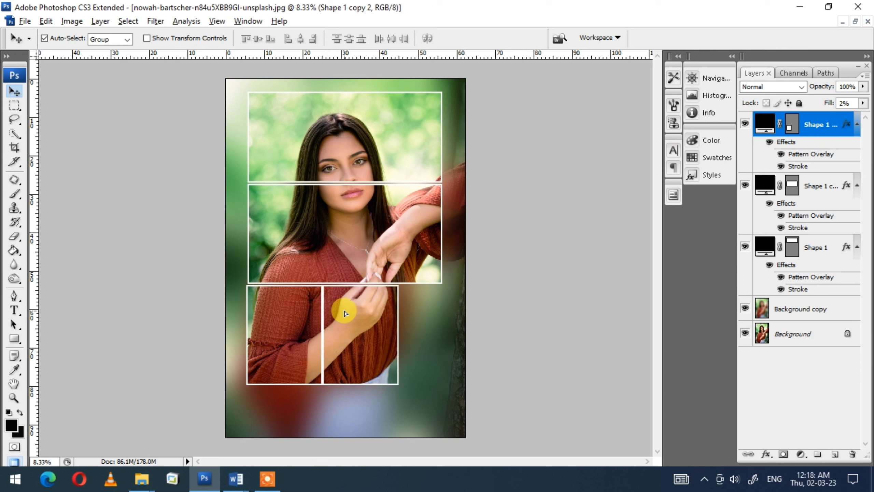
key("ctrl+t")
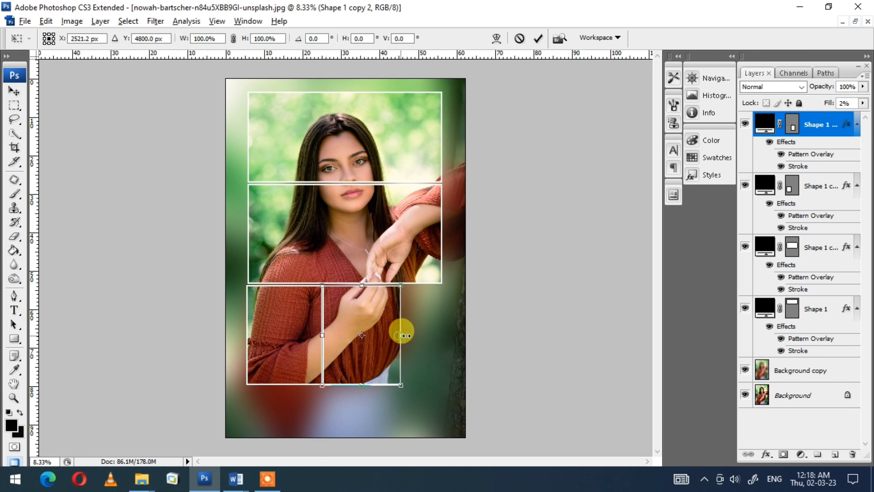
left_click_drag(398, 334, 444, 335)
key("Return")
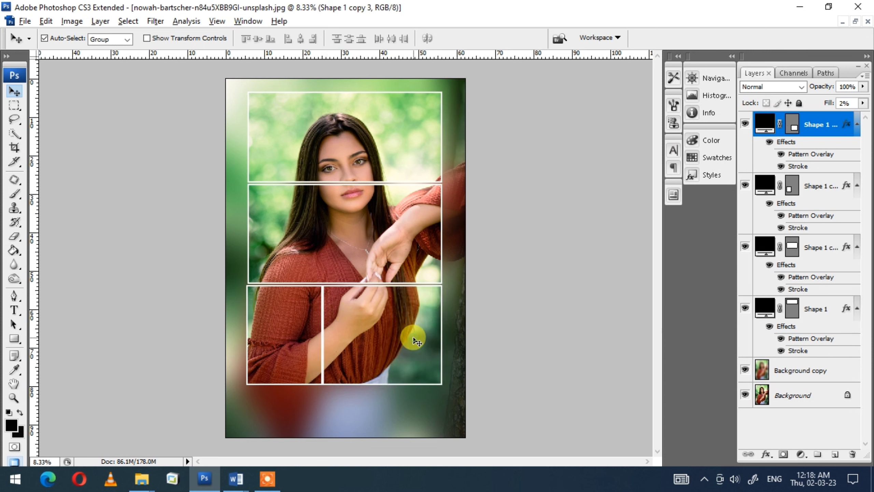
key("shift+Right")
key("shift+Right")
key("shift+Right")
key("shift+Up")
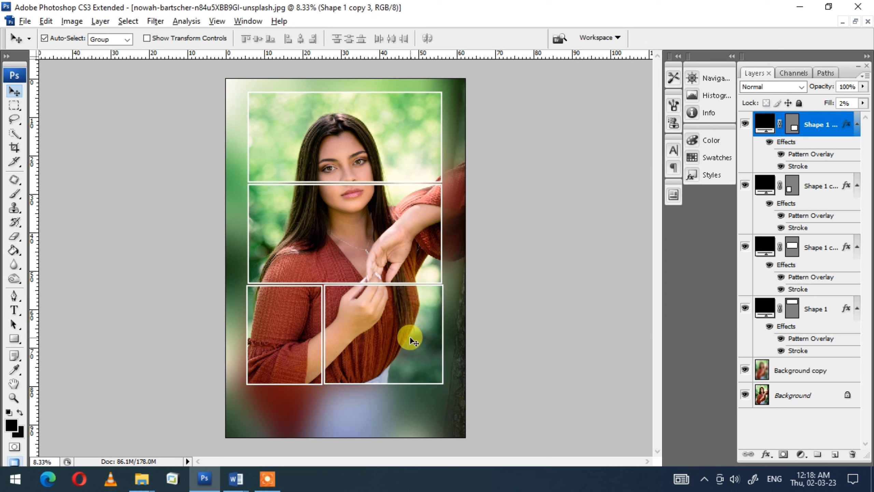
left_click(308, 348)
key("shift+Right")
key("shift+Right")
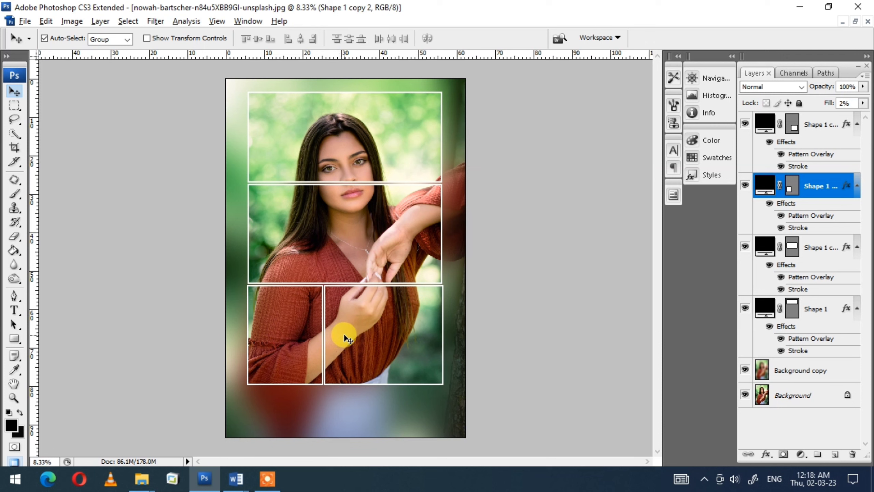
Click each of the four frames to check which layer it belongs to
left_click(376, 184)
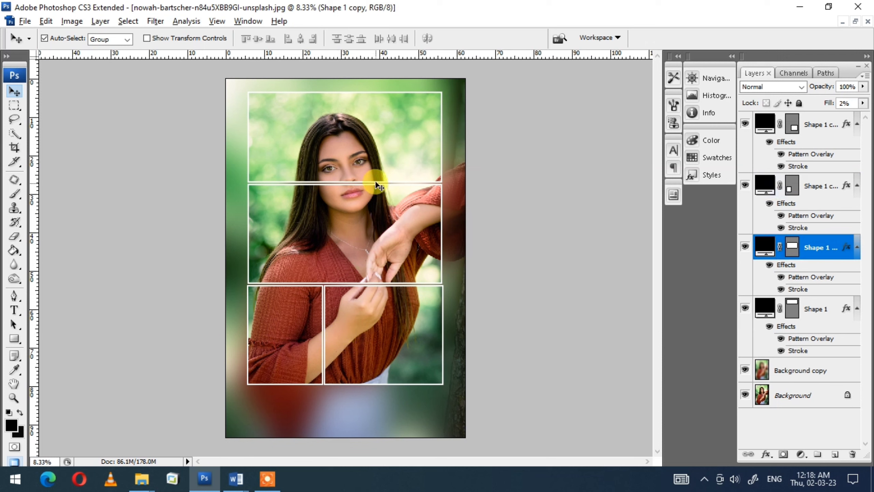
left_click(388, 151)
left_click(353, 244)
left_click(361, 335)
left_click(299, 336)
left_click(360, 165)
left_click(367, 230)
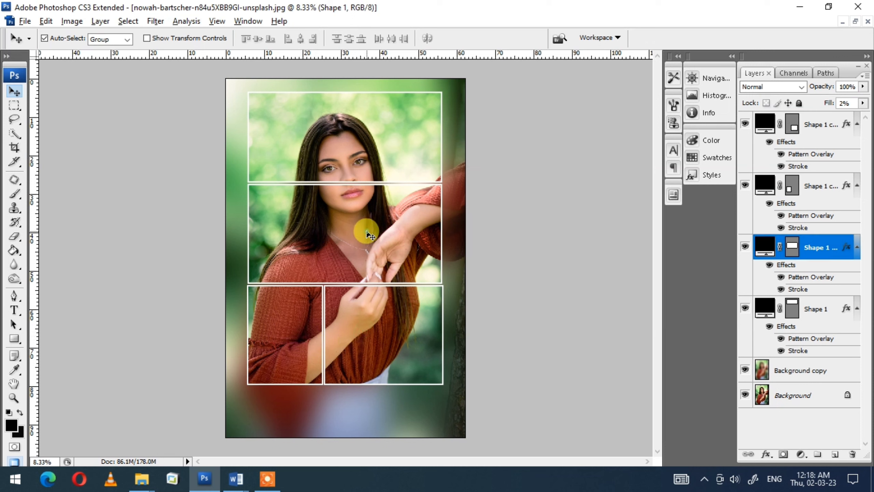
left_click(367, 148)
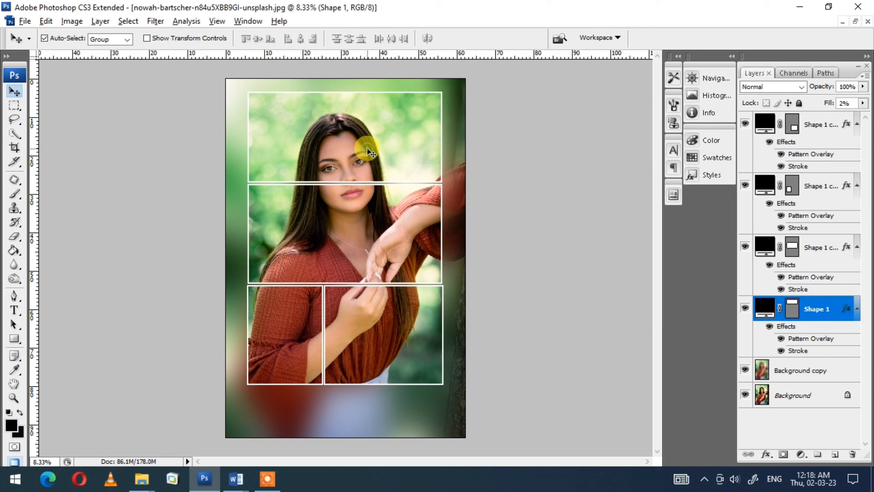
left_click(359, 238)
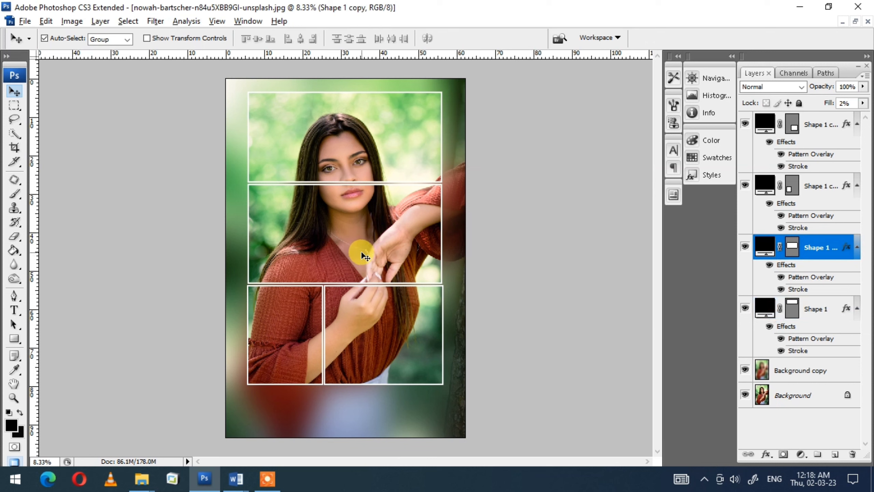
Change the Shape 1 copy layer's Stroke colour from white to red f50202
double_click(837, 245)
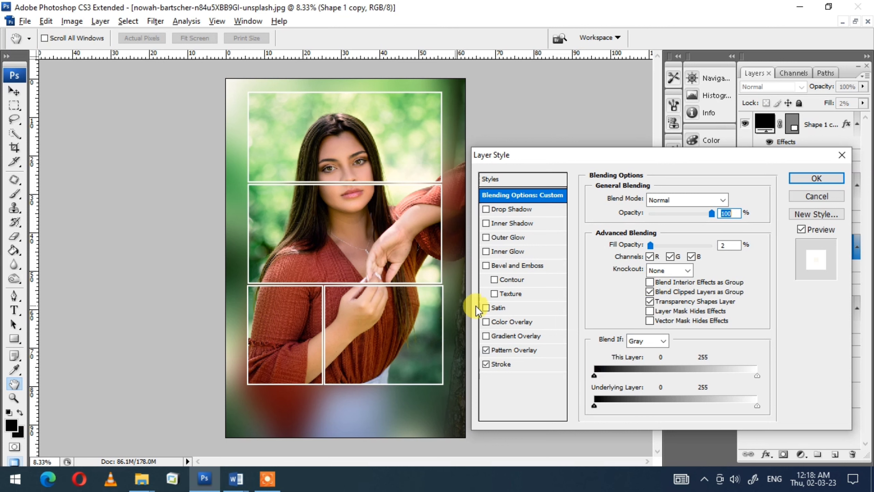
left_click(526, 351)
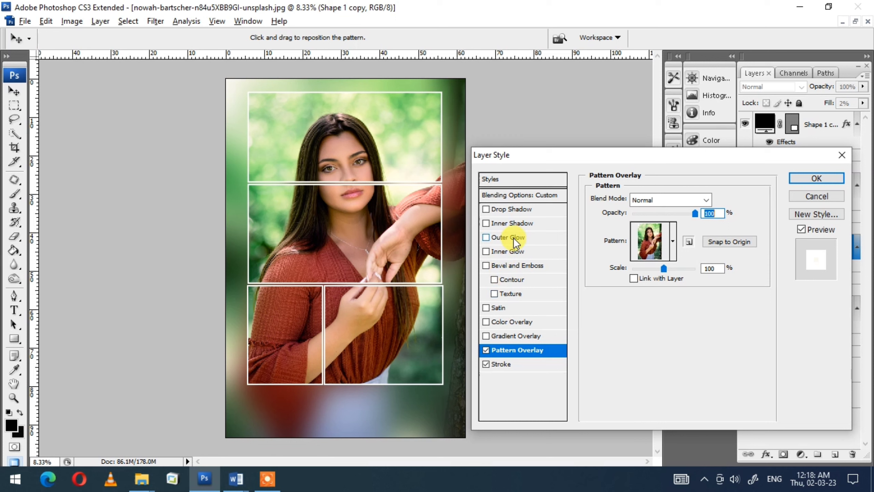
left_click(509, 364)
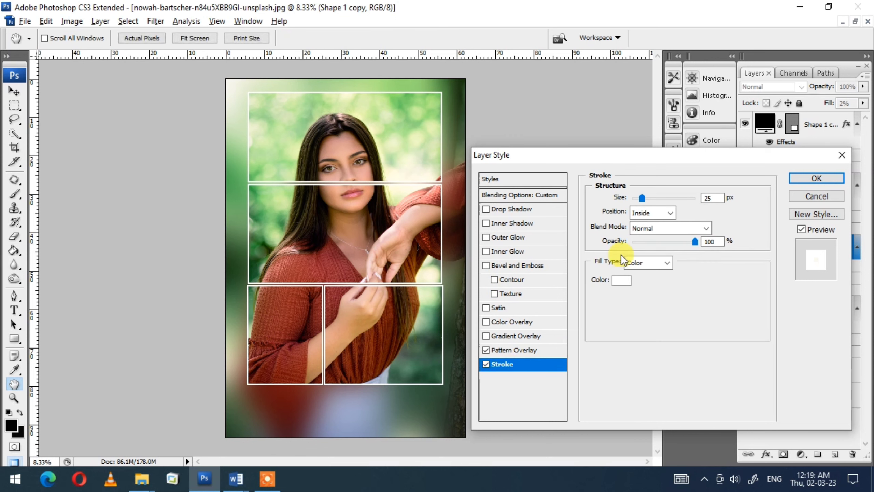
left_click(617, 281)
left_click(612, 251)
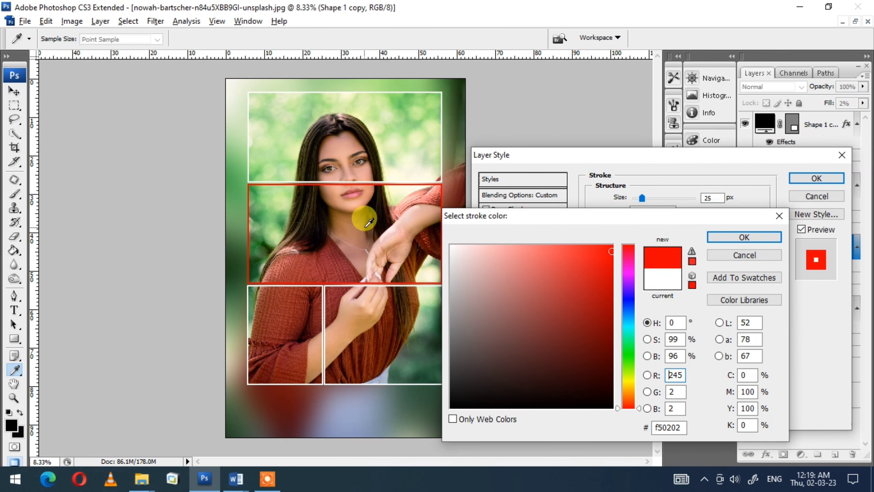
left_click(736, 237)
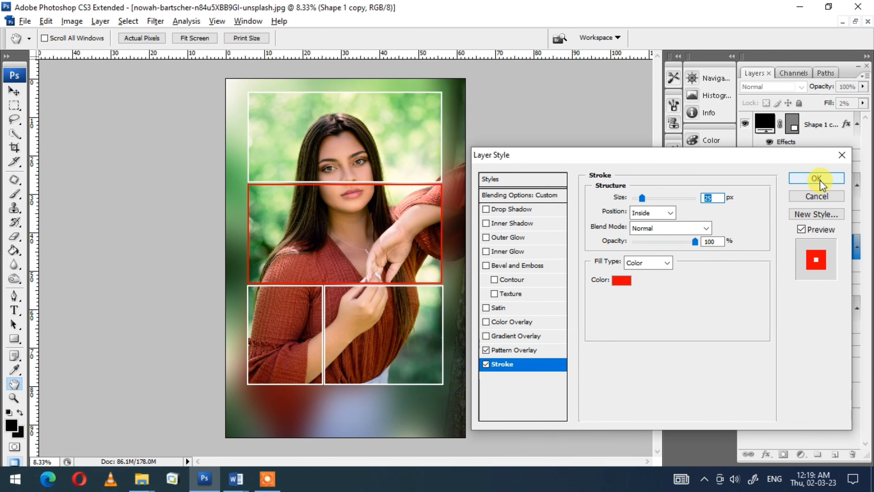
left_click(820, 179)
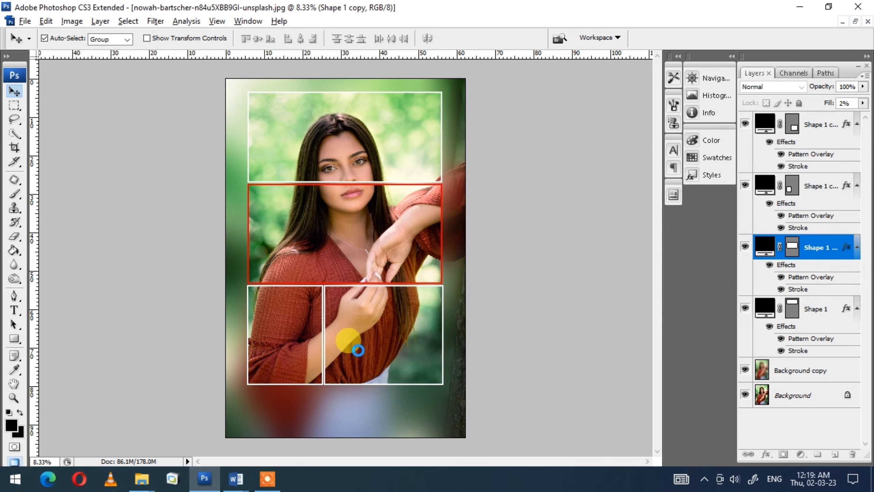
Give the Shape 1 copy 3 layer's Stroke the blue colour 1c00ef
left_click(383, 332)
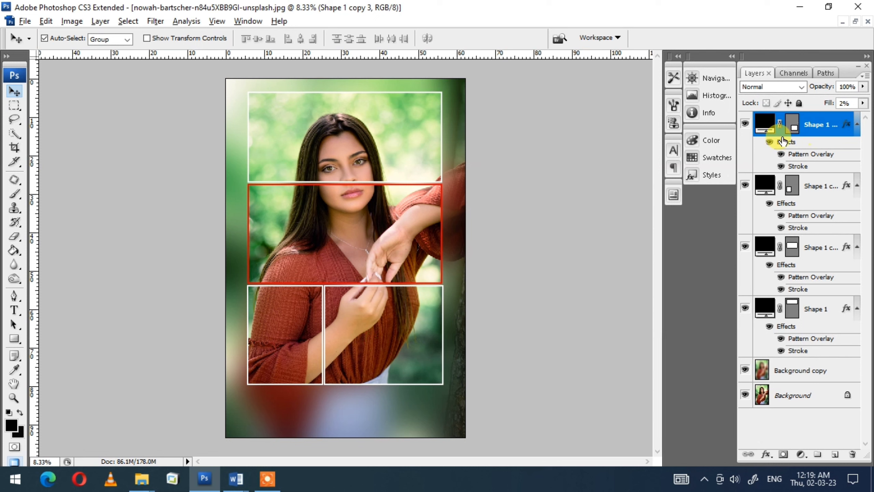
double_click(837, 121)
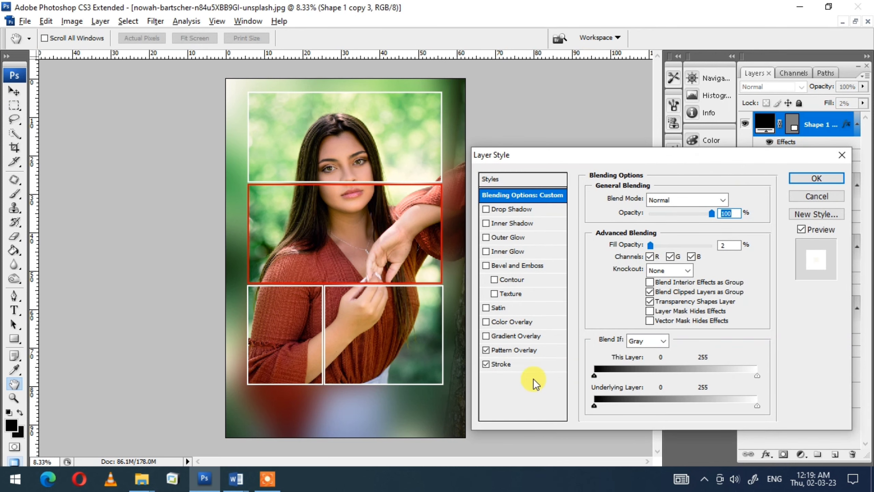
left_click(505, 364)
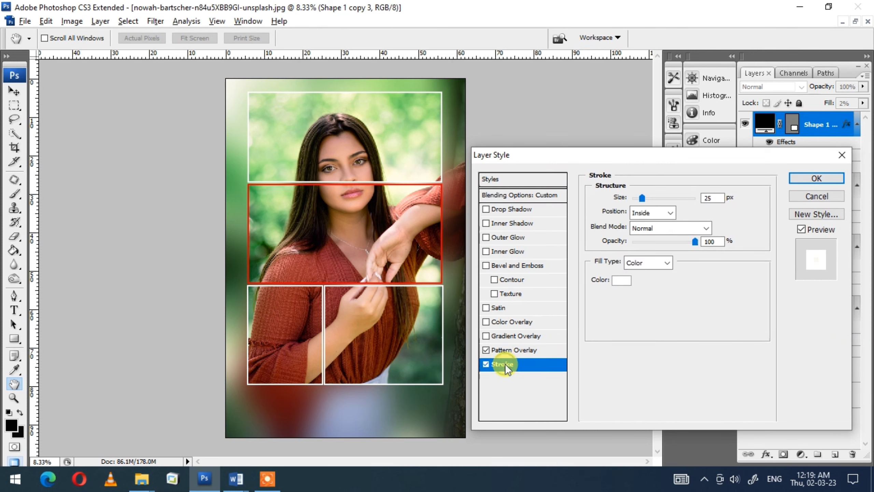
left_click(616, 281)
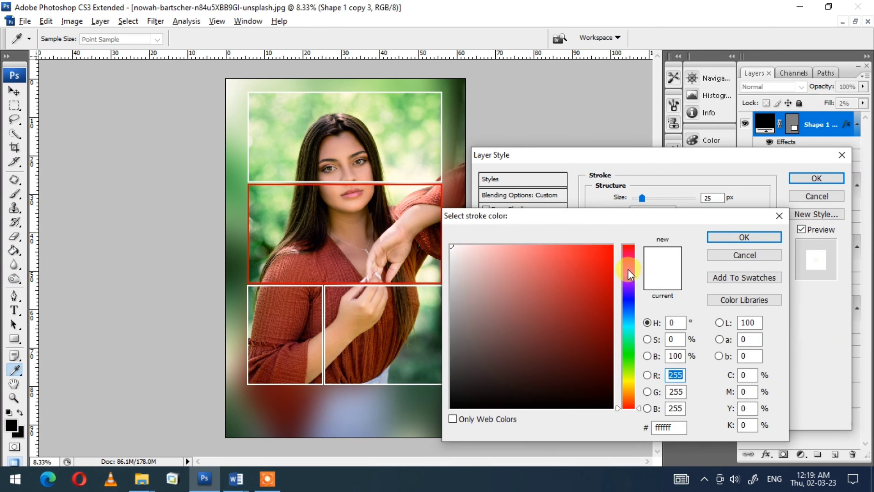
left_click(628, 296)
left_click(612, 254)
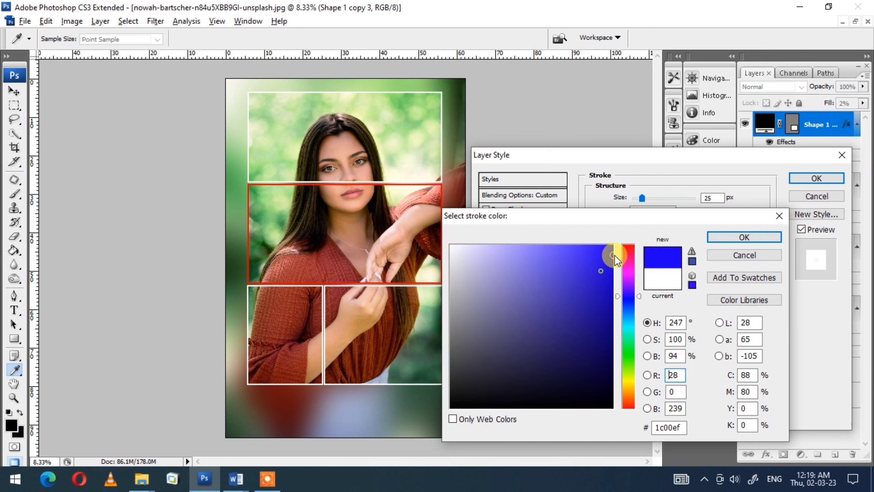
left_click_drag(561, 218, 624, 235)
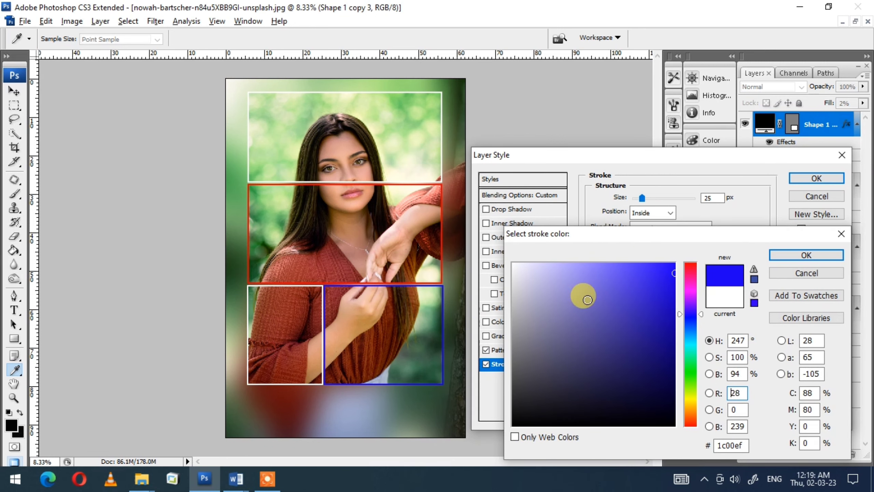
left_click(794, 256)
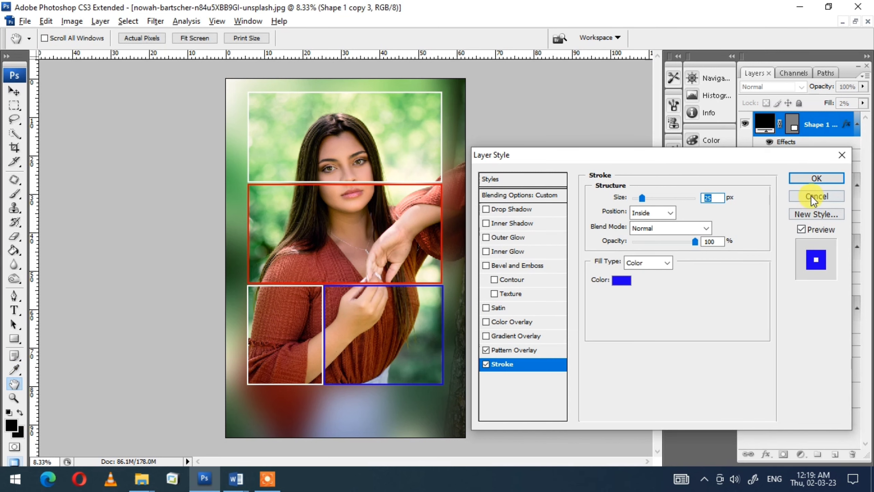
left_click(814, 179)
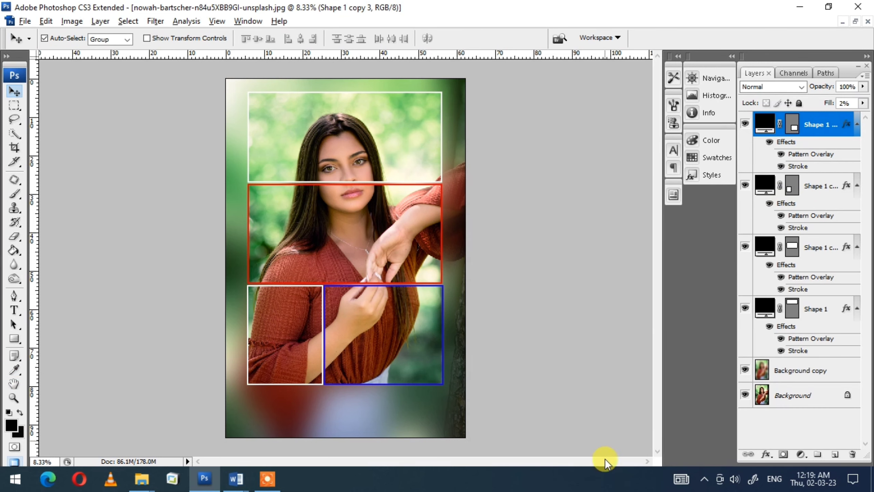
Give the Shape 1 copy 2 layer's Stroke the green colour 02ff20
left_click(295, 342)
left_click(830, 181)
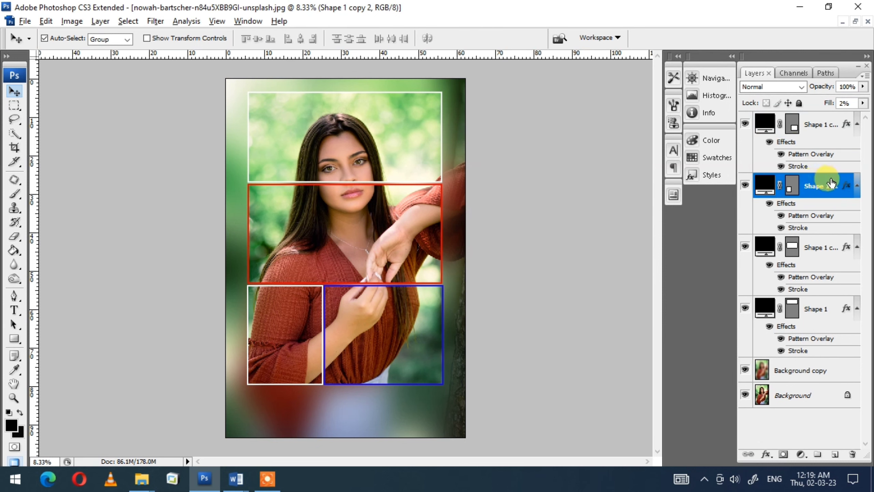
double_click(831, 183)
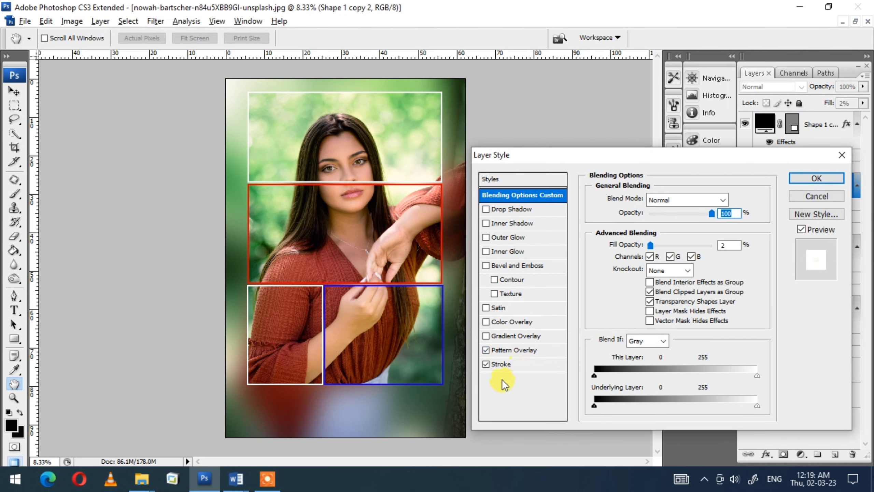
left_click(505, 364)
left_click(623, 285)
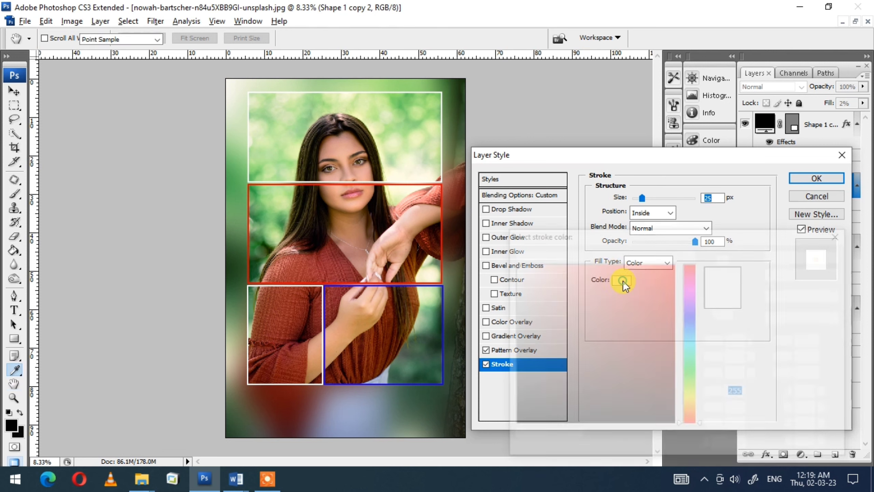
left_click(690, 369)
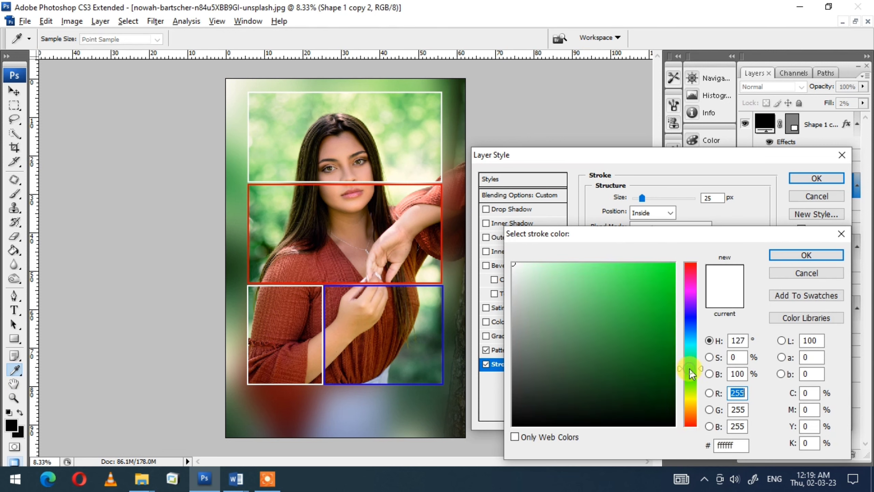
left_click(673, 264)
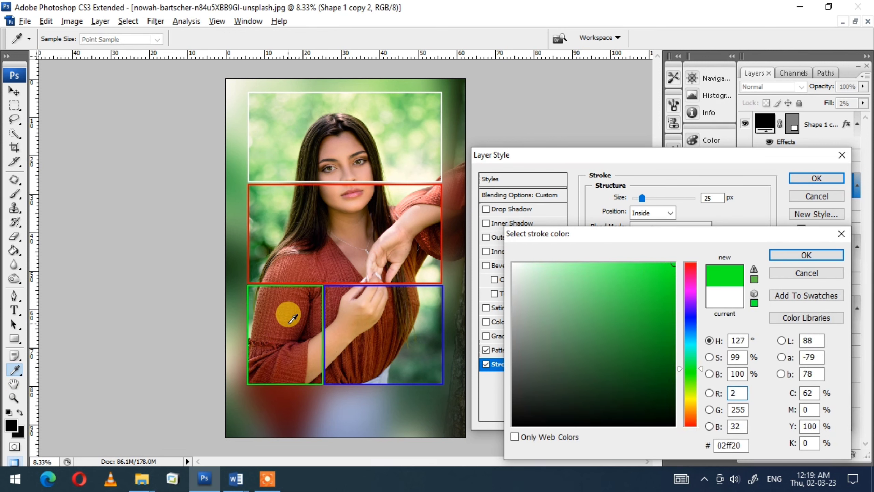
left_click(806, 256)
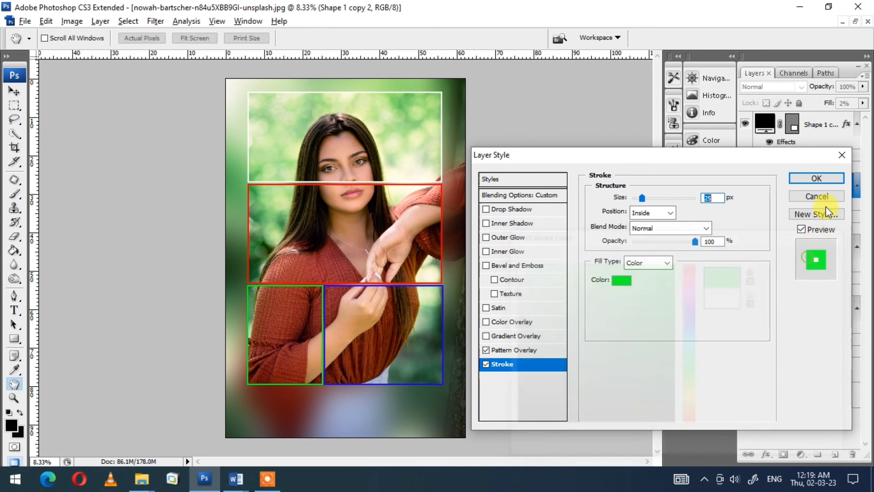
left_click(816, 177)
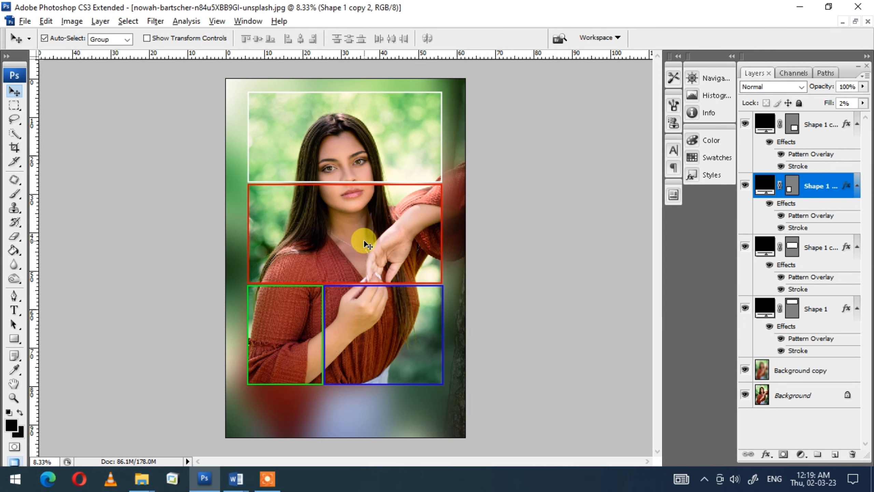
right_click(350, 230)
left_click(353, 237)
right_click(340, 227)
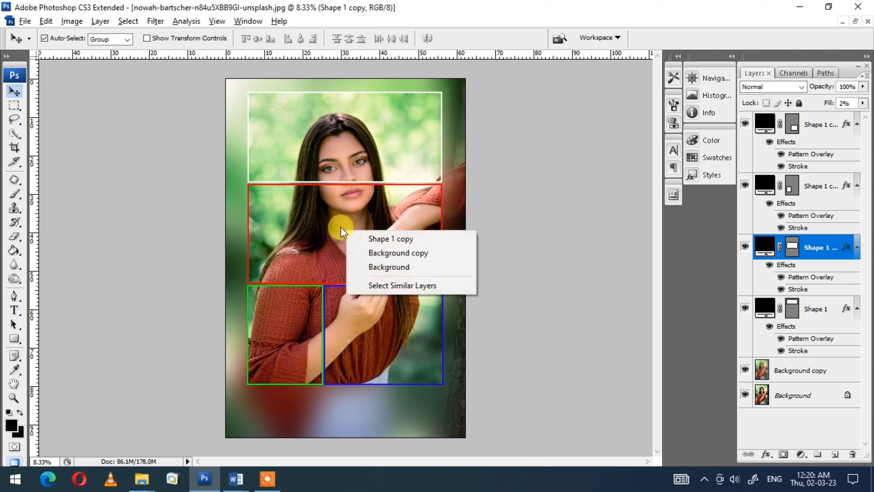
key("Escape")
key("z")
right_click(339, 227)
left_click(354, 231)
key("v")
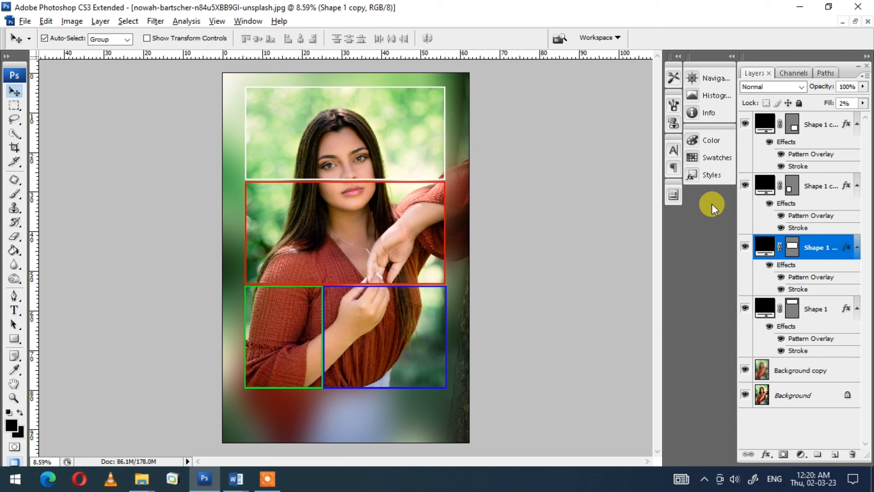
left_click(733, 57)
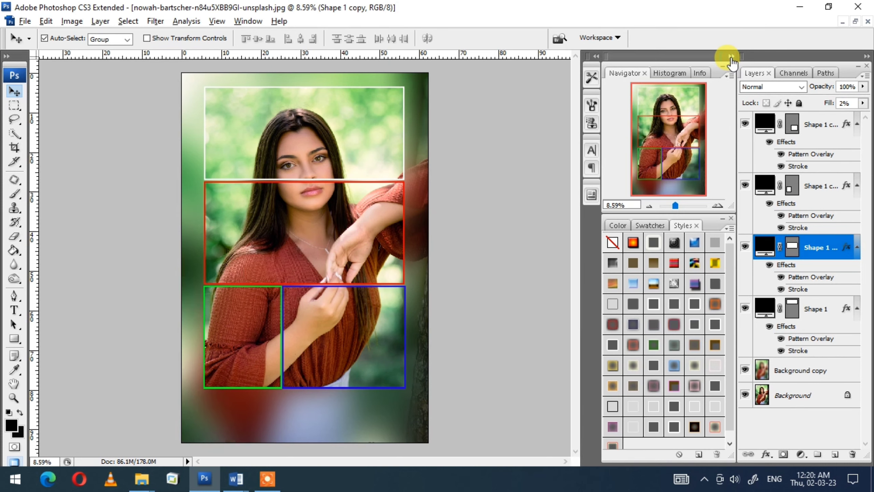
left_click(733, 56)
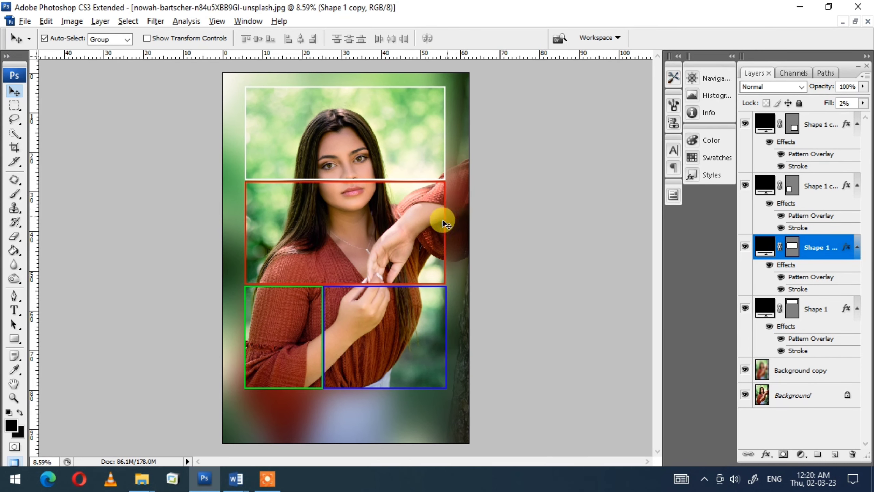
key("z")
right_click(341, 240)
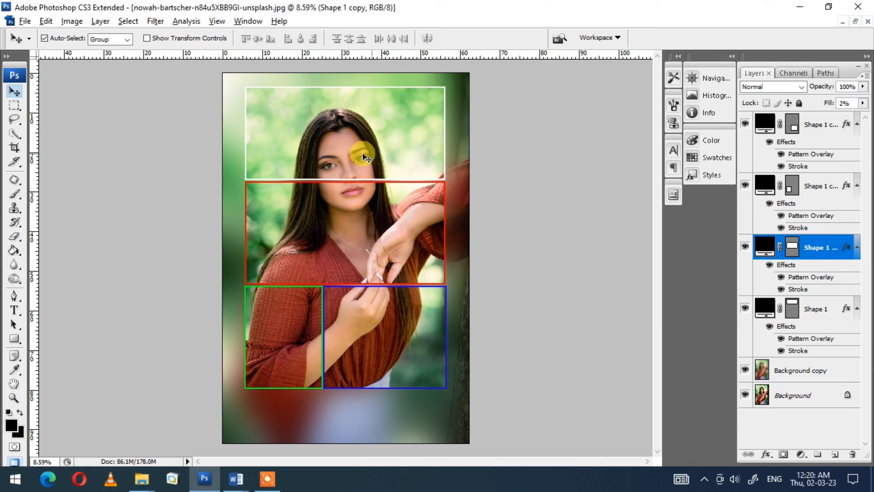